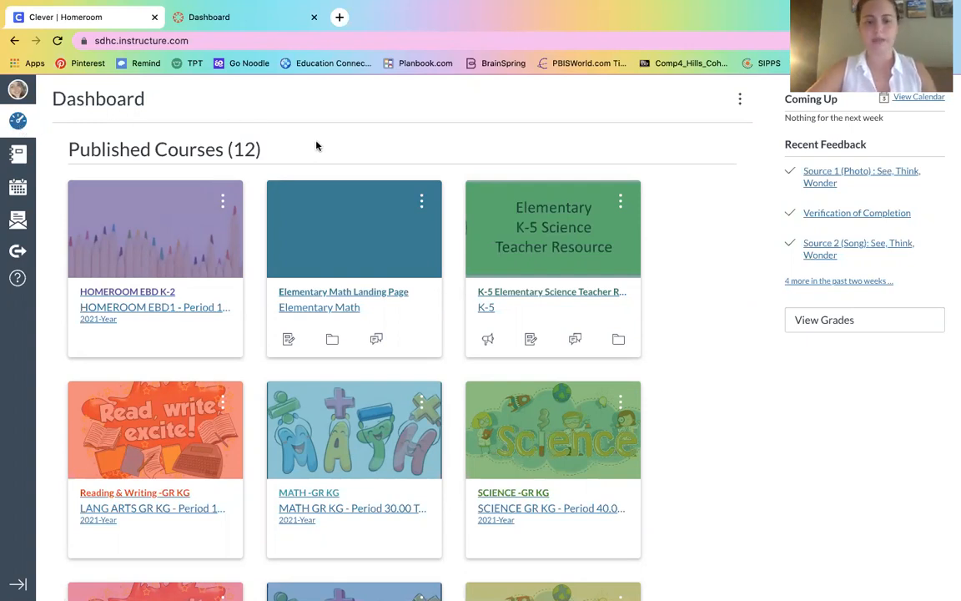
Step: Open the All Courses list from the Courses tray in the global navigation
scroll(316, 146, down, 1)
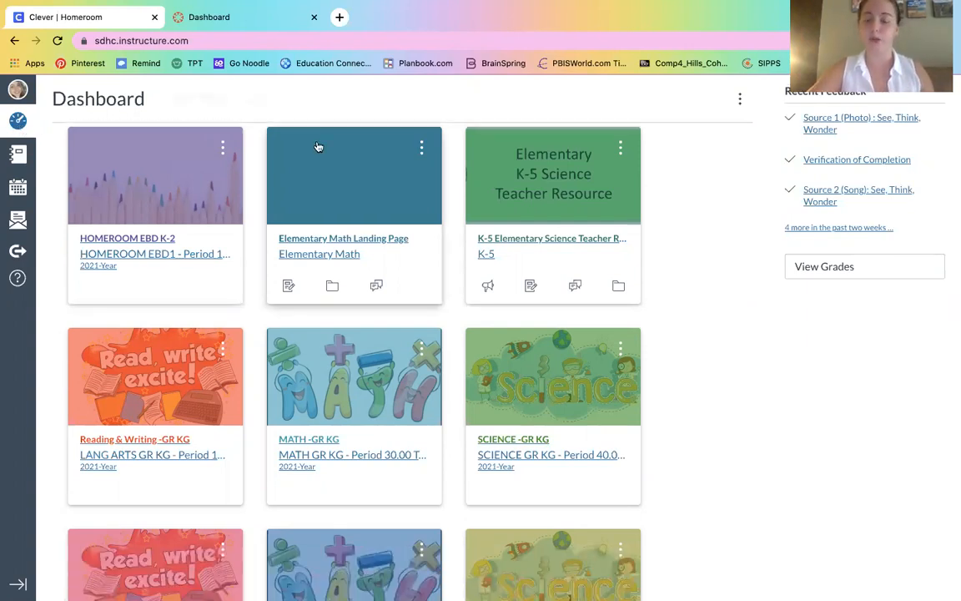
scroll(317, 146, down, 6)
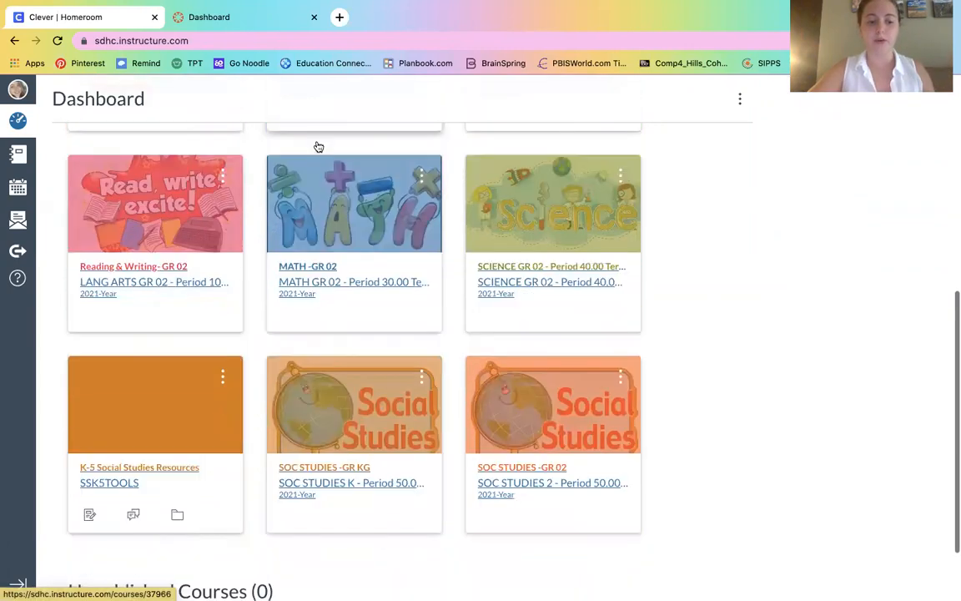
scroll(317, 146, down, 2)
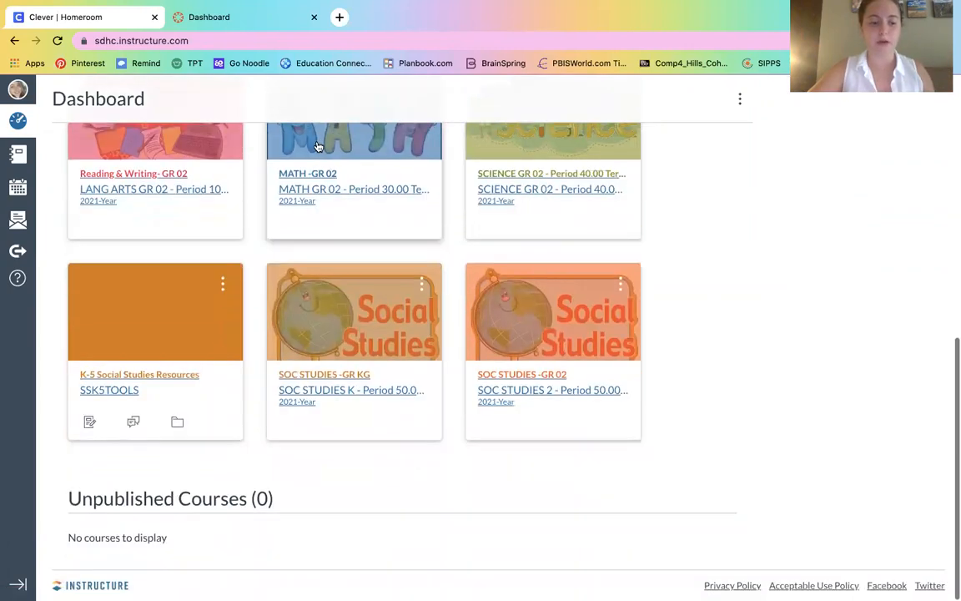
click(25, 155)
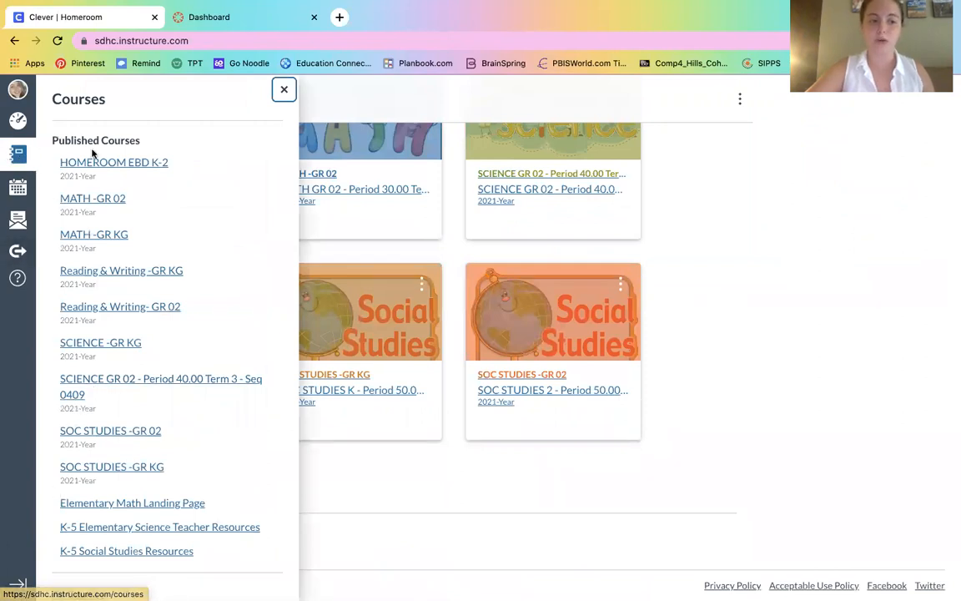
scroll(45, 215, down, 1)
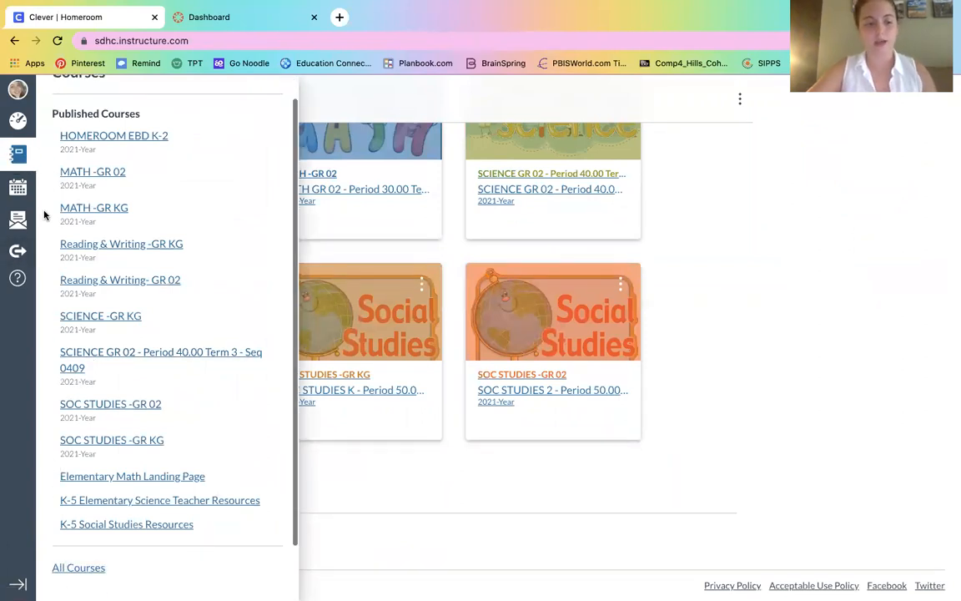
click(70, 568)
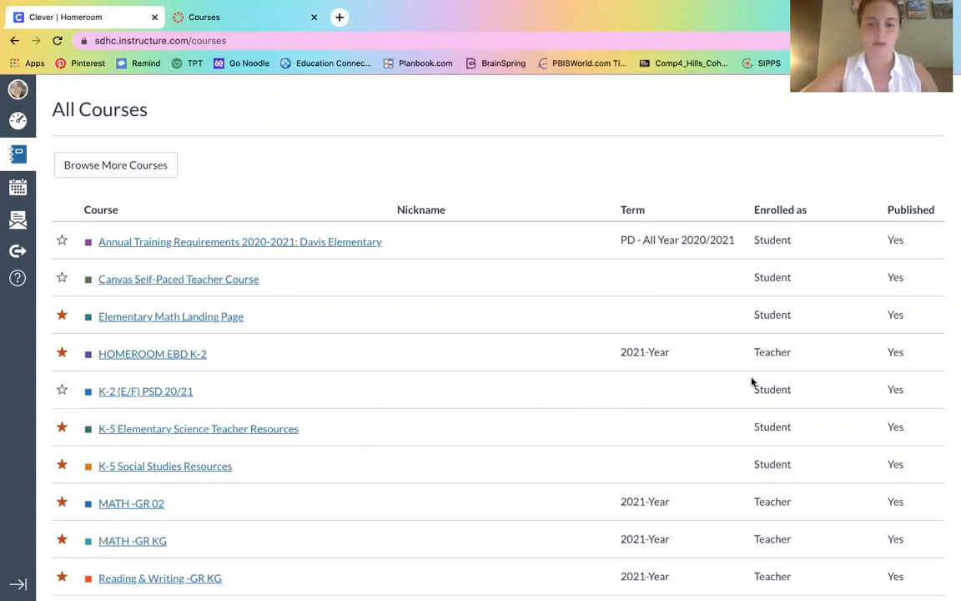
scroll(752, 380, down, 5)
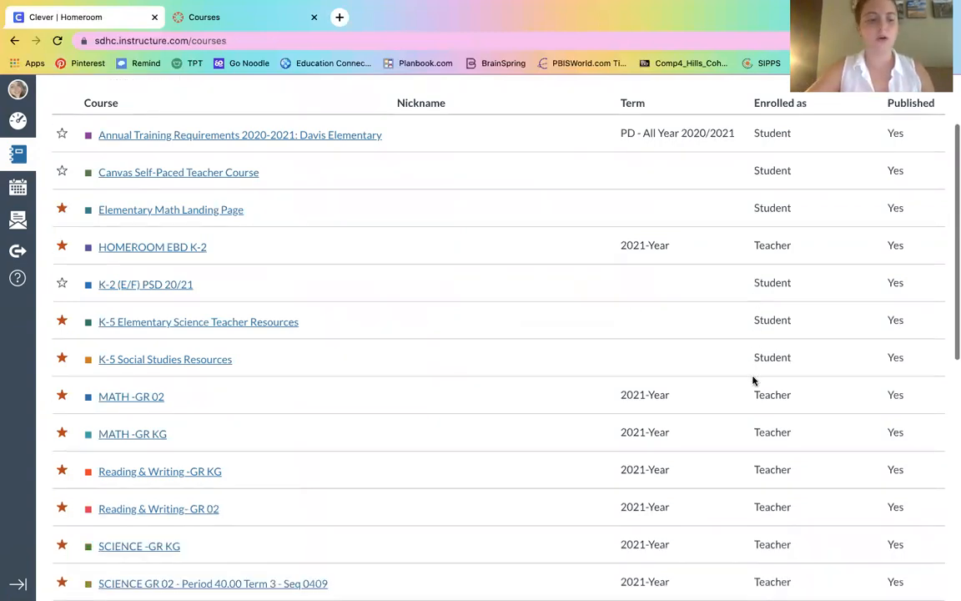
scroll(752, 381, down, 1)
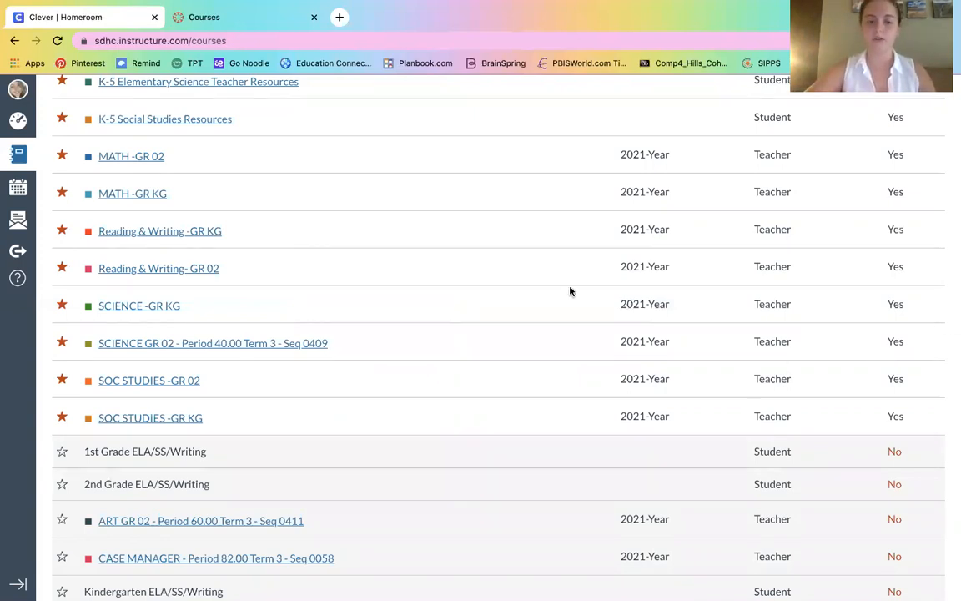
scroll(564, 291, up, 2)
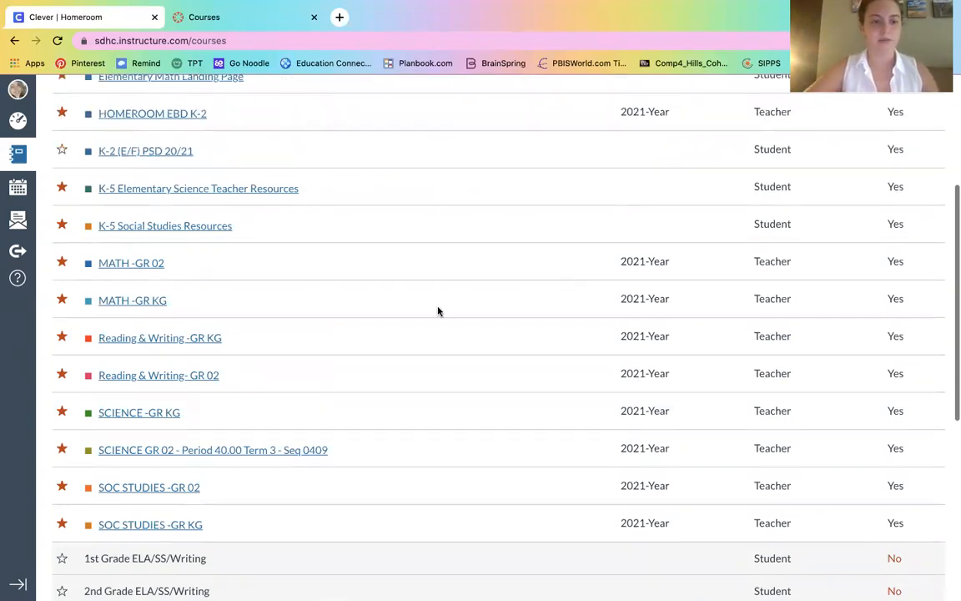
Step: Open the MATH -GR 02 course and go to its People roster
click(138, 272)
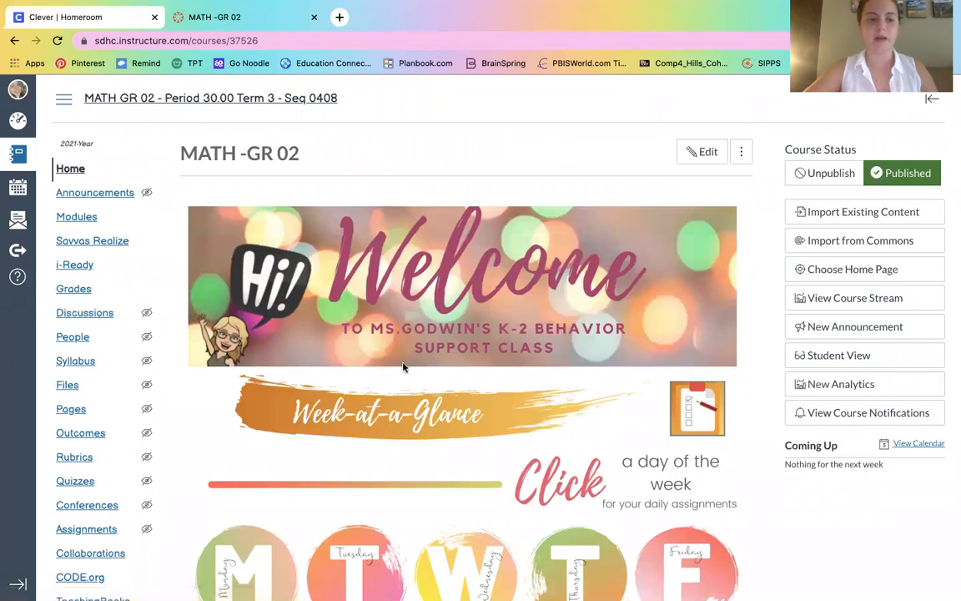
click(81, 342)
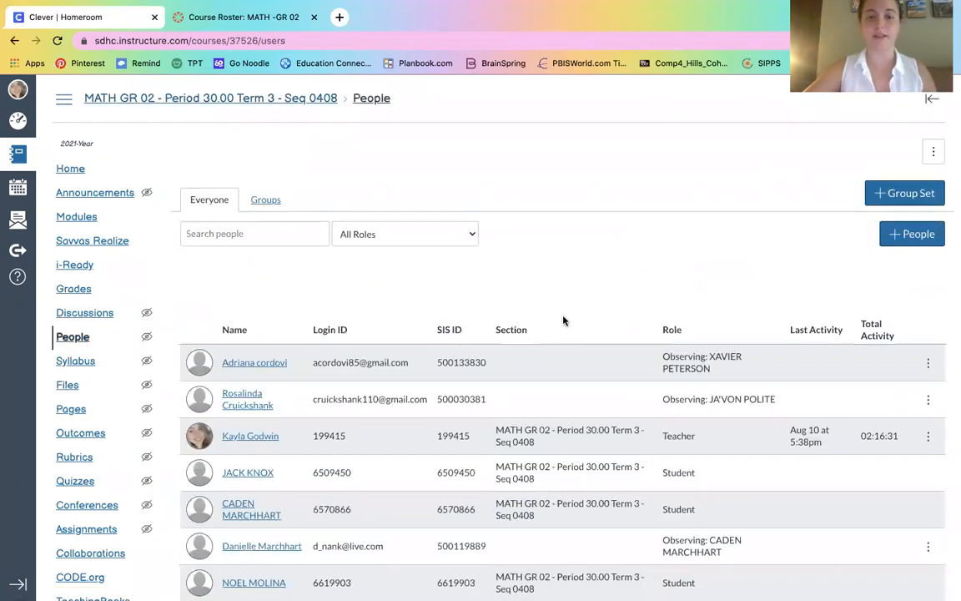
click(911, 237)
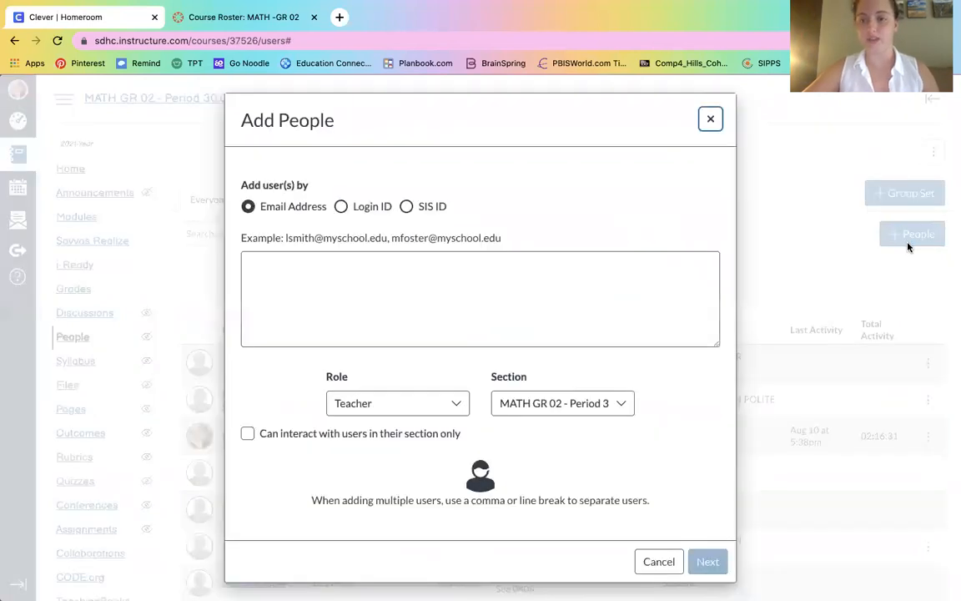
click(711, 120)
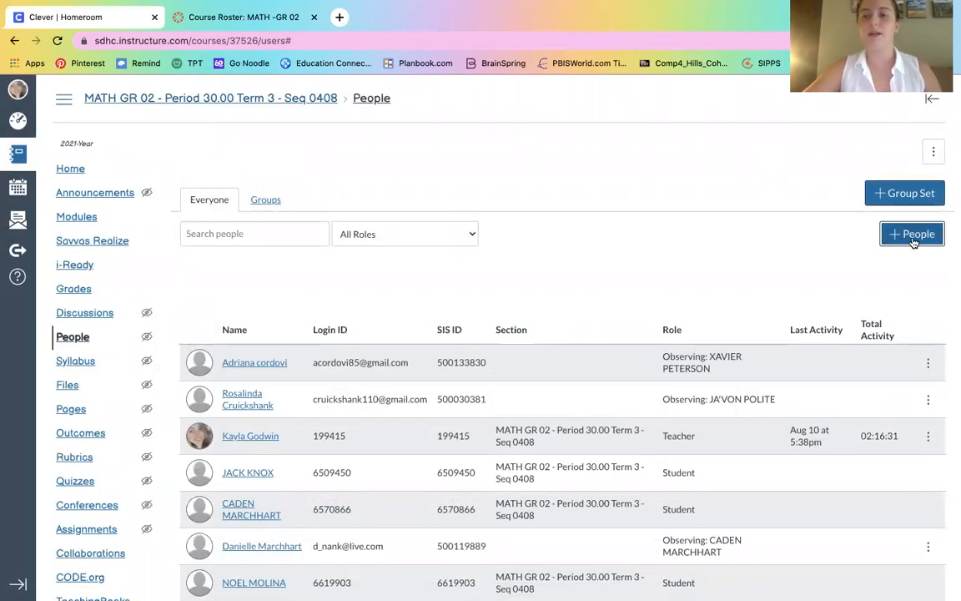
click(912, 237)
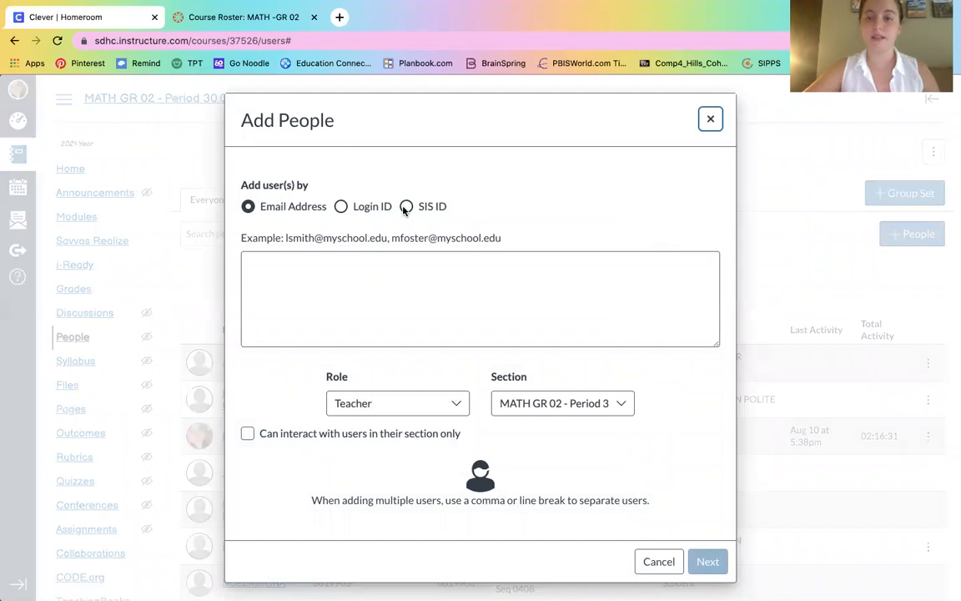
click(405, 206)
click(397, 292)
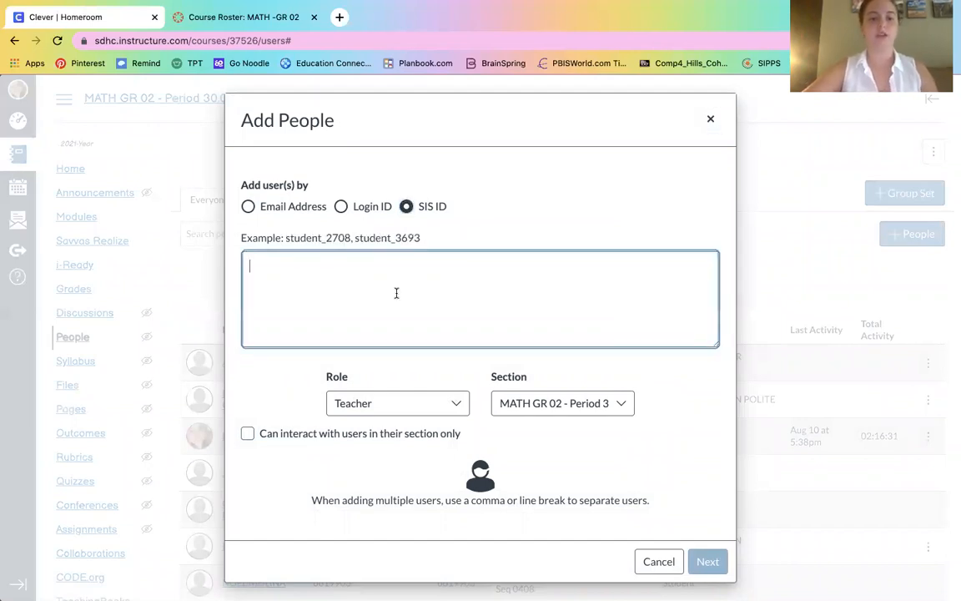
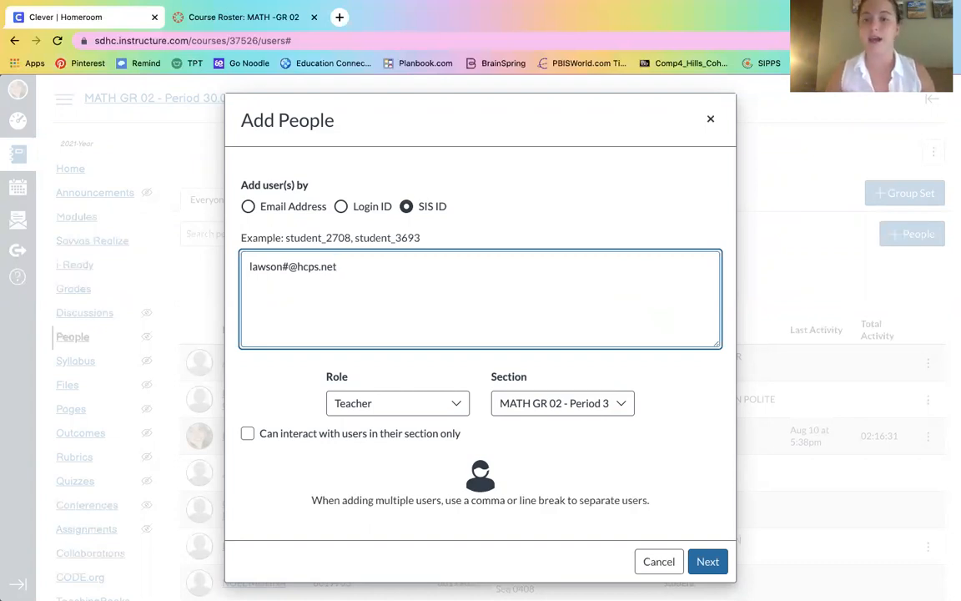
click(356, 404)
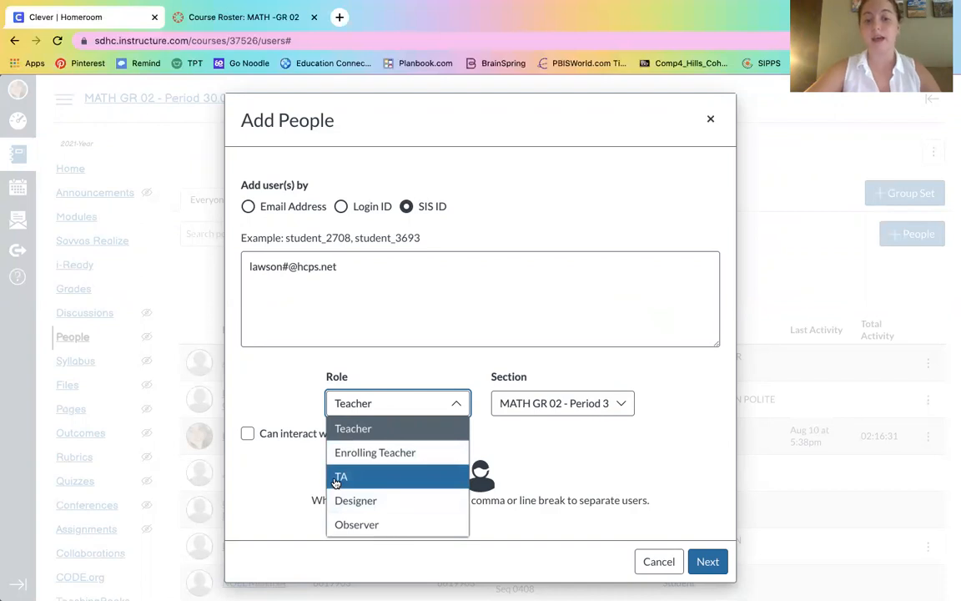
click(385, 367)
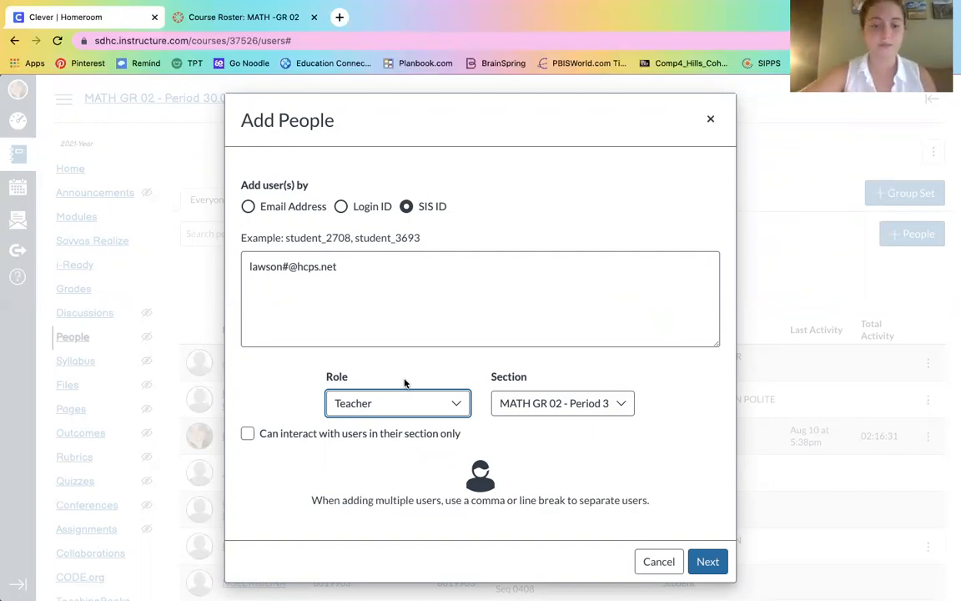
click(566, 407)
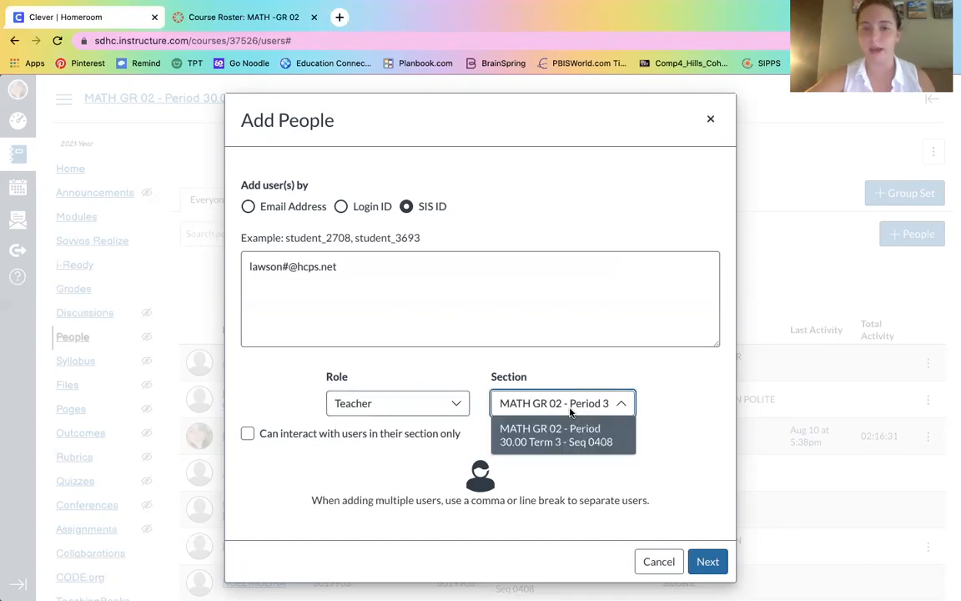
click(569, 405)
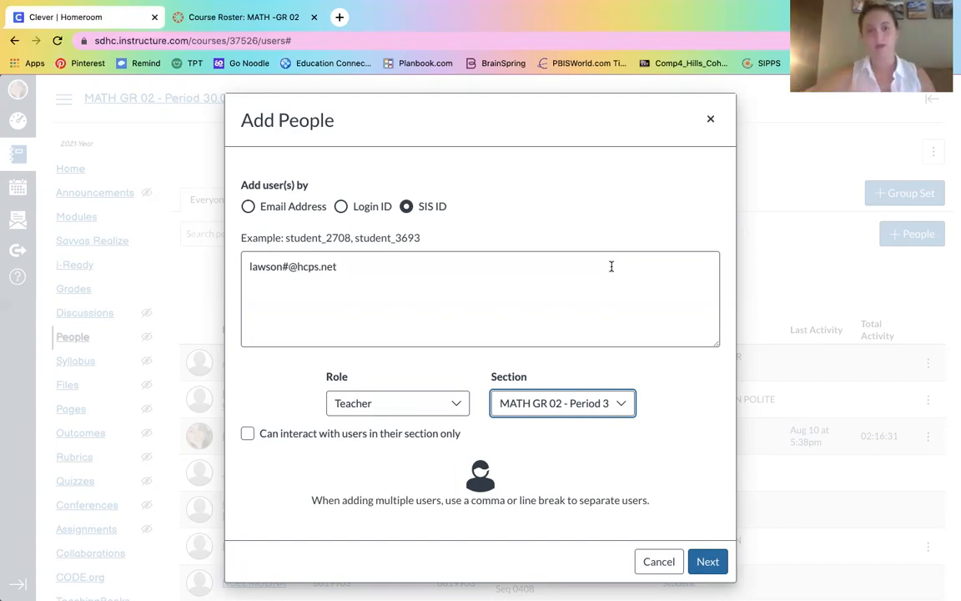
click(713, 117)
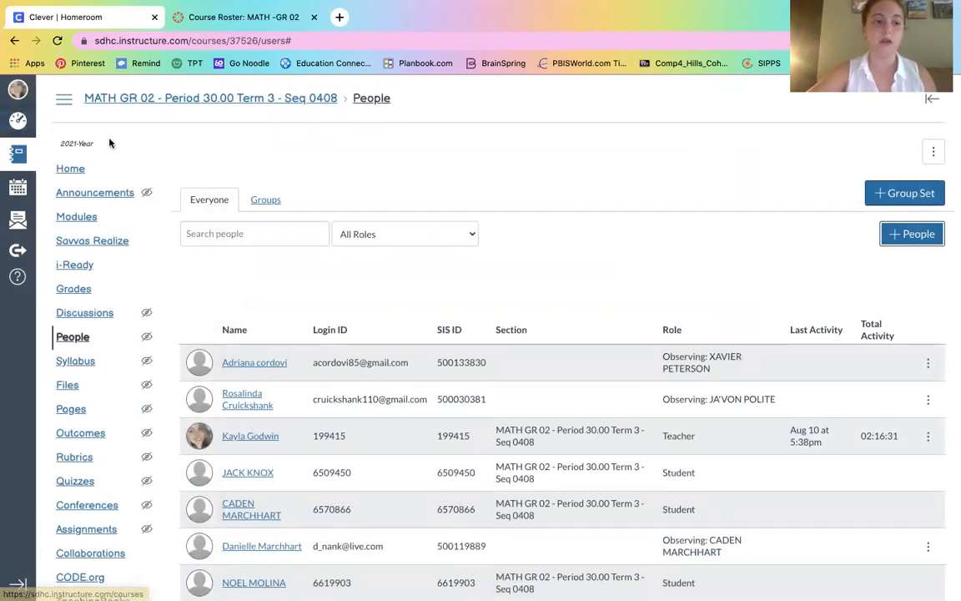
click(19, 157)
Step: Scroll All Courses to the unpublished courses and open ART GR 02
scroll(49, 245, down, 2)
click(65, 517)
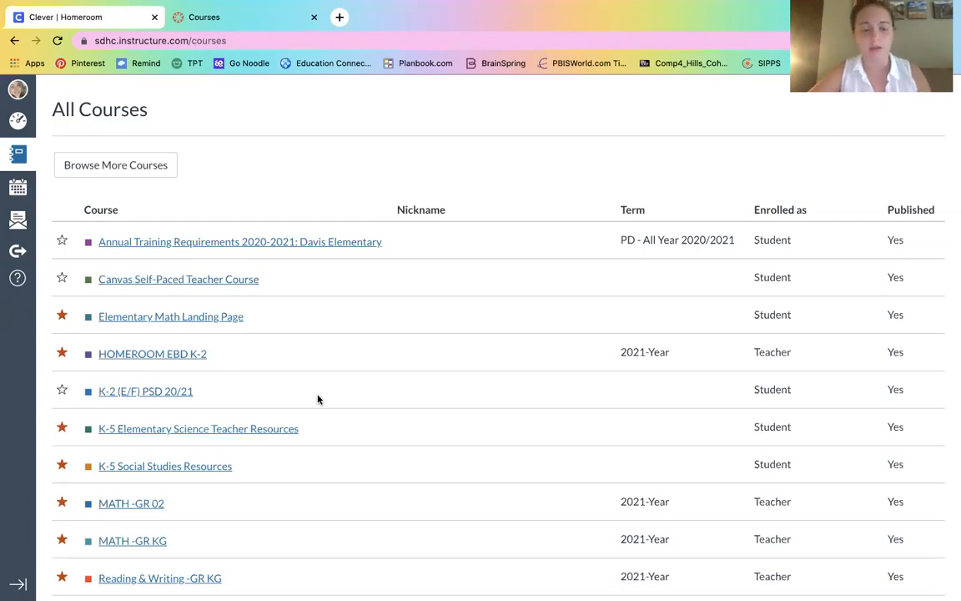
scroll(317, 398, down, 8)
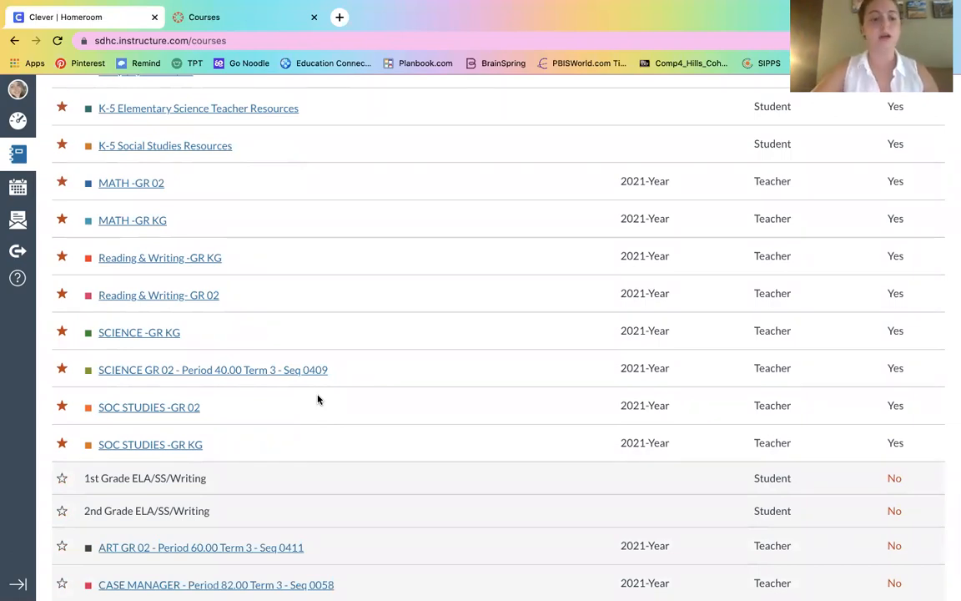
scroll(317, 399, up, 5)
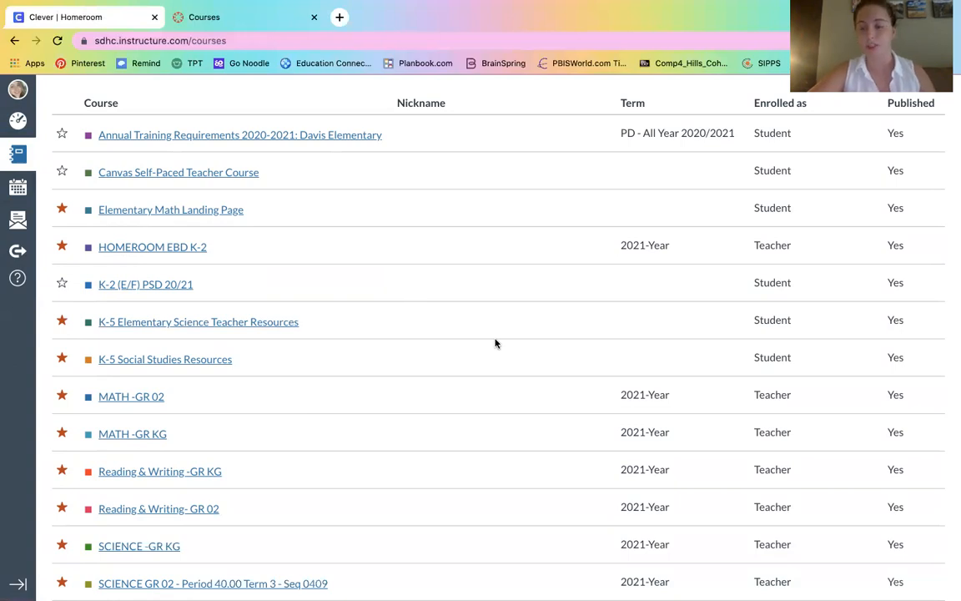
scroll(495, 343, down, 5)
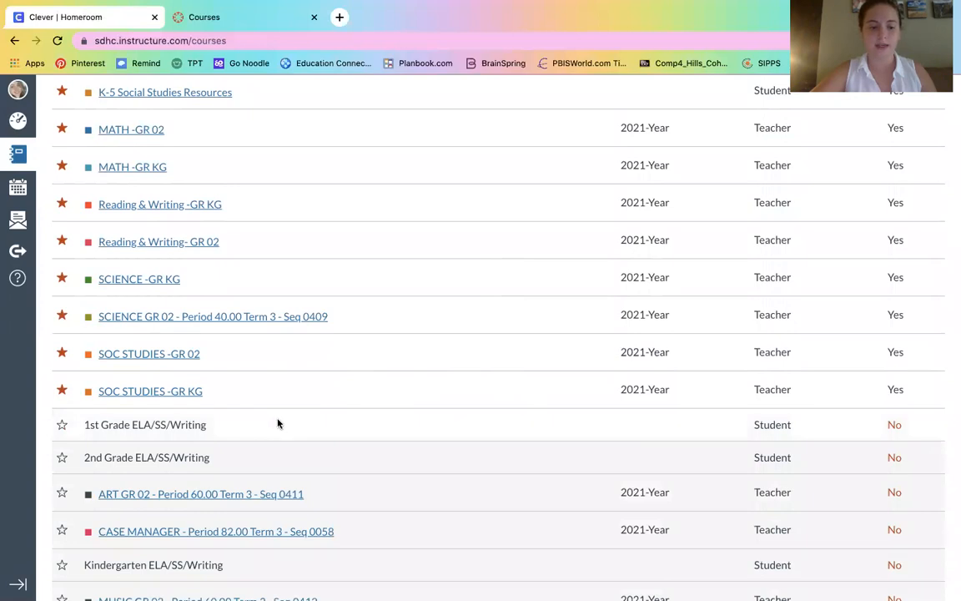
click(226, 497)
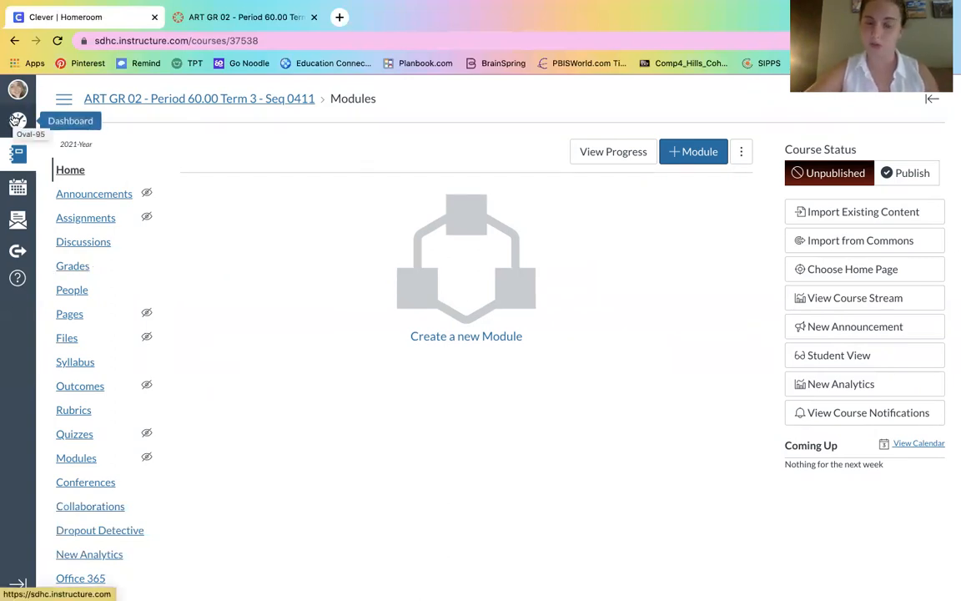
Step: Return from the empty ART GR 02 Modules page to the Dashboard
click(15, 120)
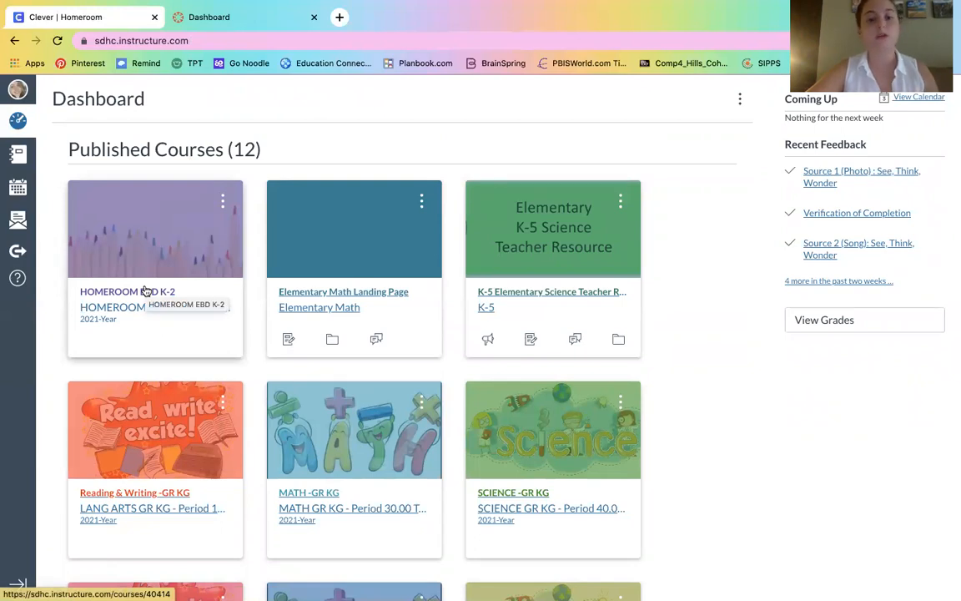
Step: Open the HOMEROOM EBD K-2 course and go to its Settings page
click(144, 290)
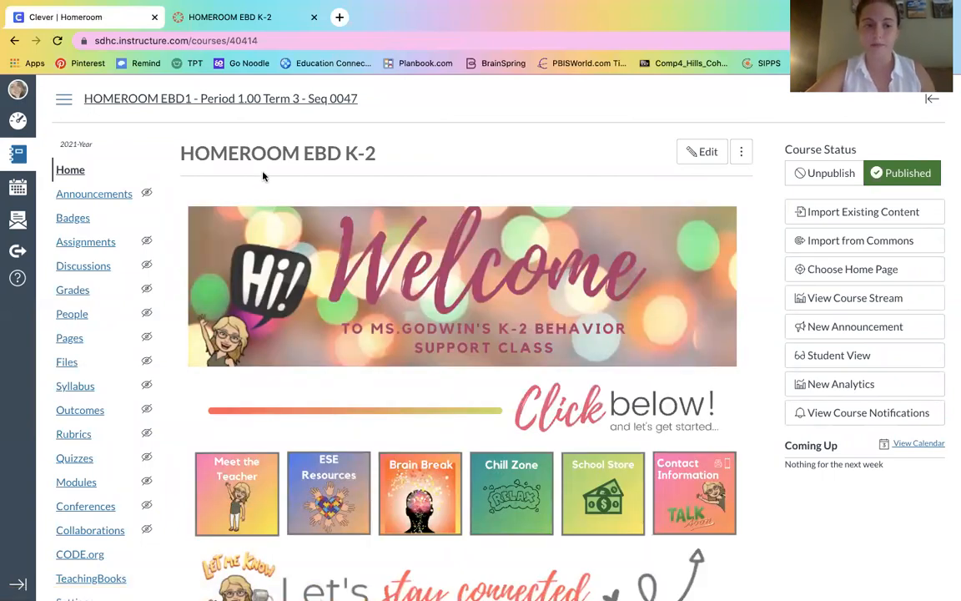
scroll(168, 155, down, 3)
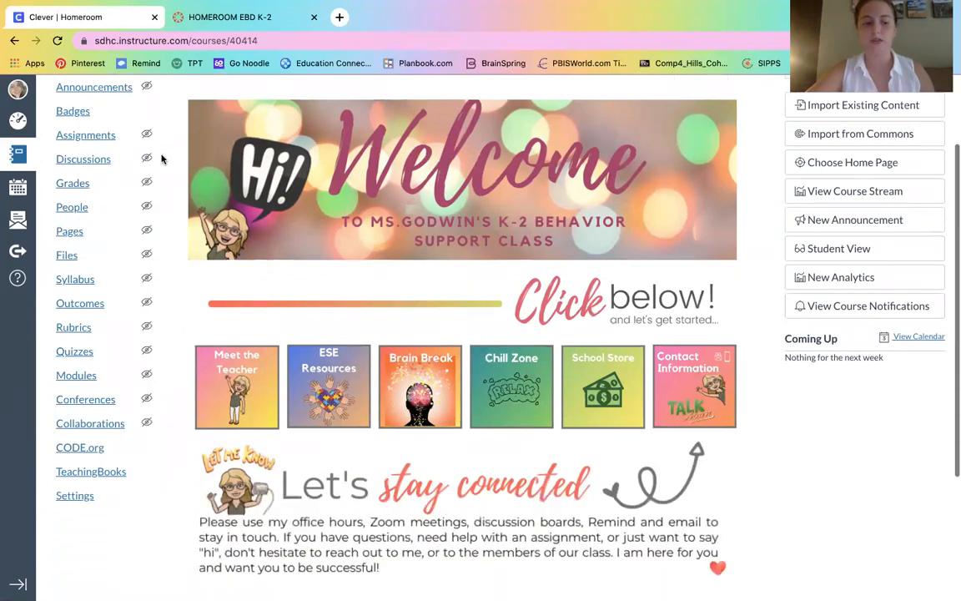
click(70, 495)
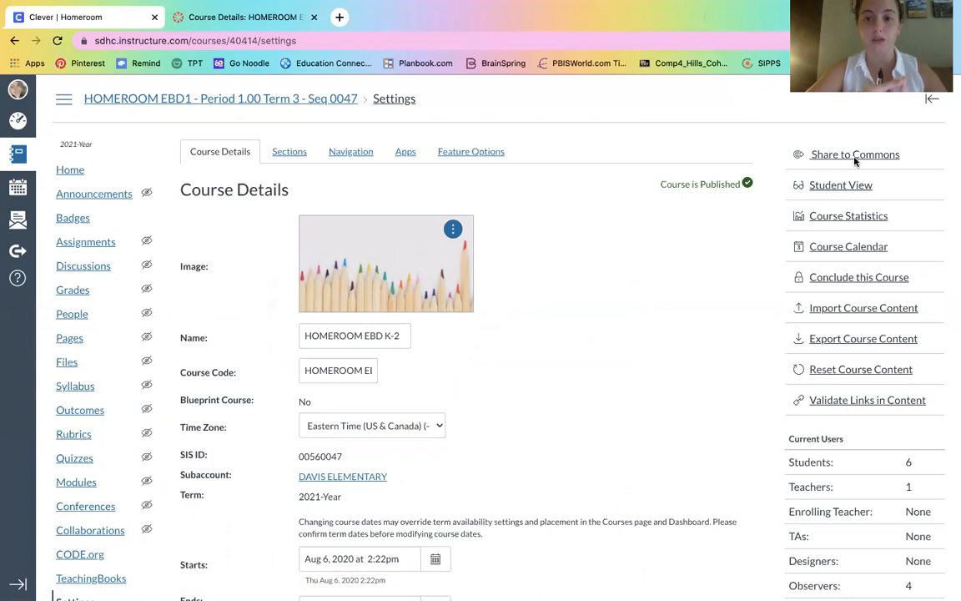
Step: Start sharing to Commons, limited to Only Me, with description 'heihfiew'
click(832, 158)
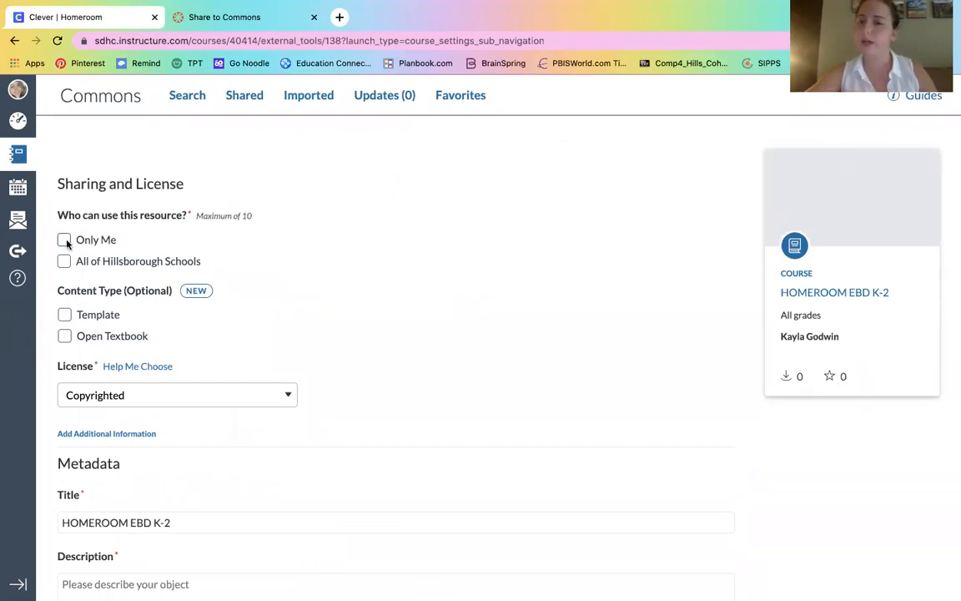
click(65, 241)
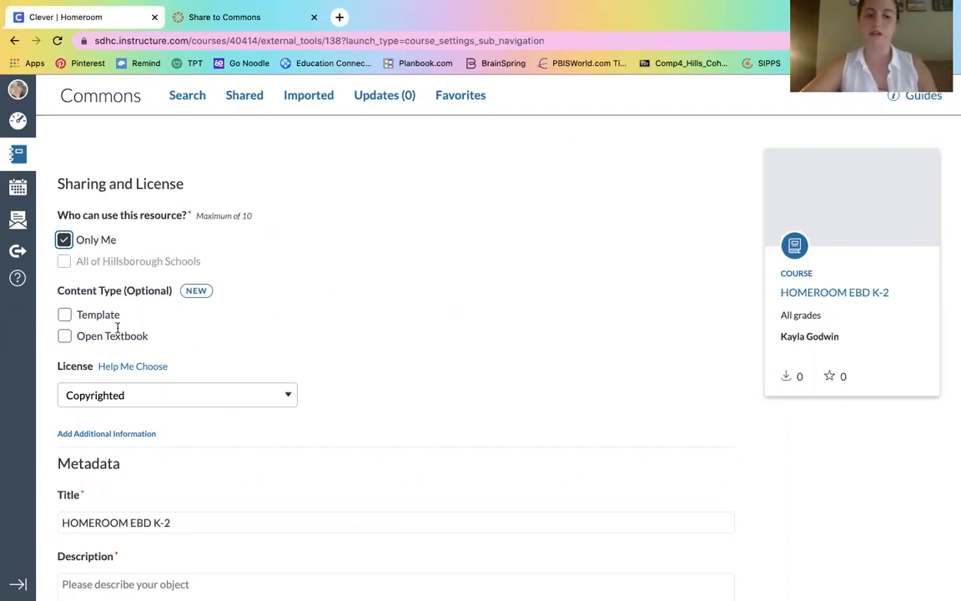
click(449, 372)
scroll(449, 373, down, 5)
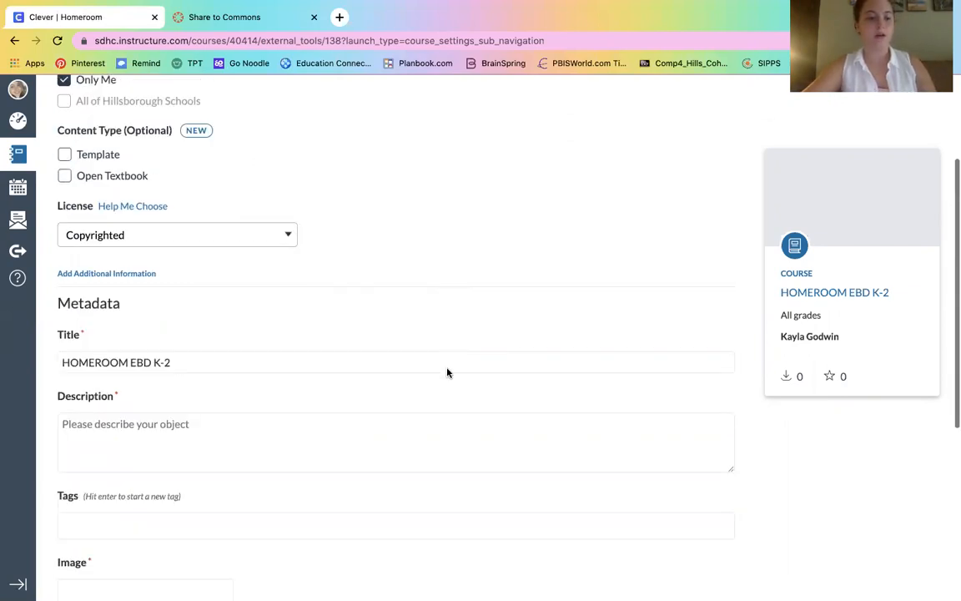
click(281, 429)
text(heihfiew)
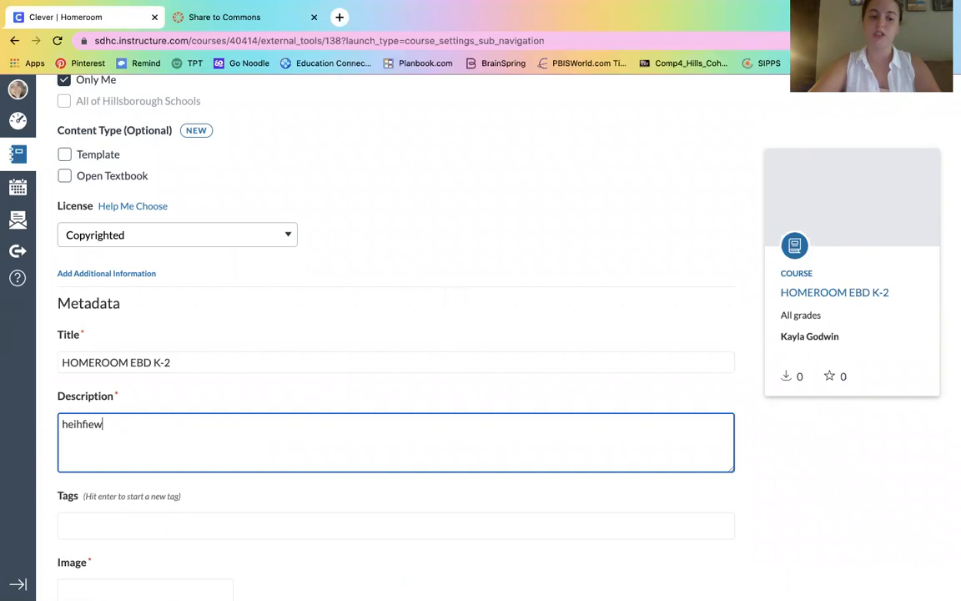
Step: Choose the Unsplash altar photo as the cover image and share the course
click(491, 390)
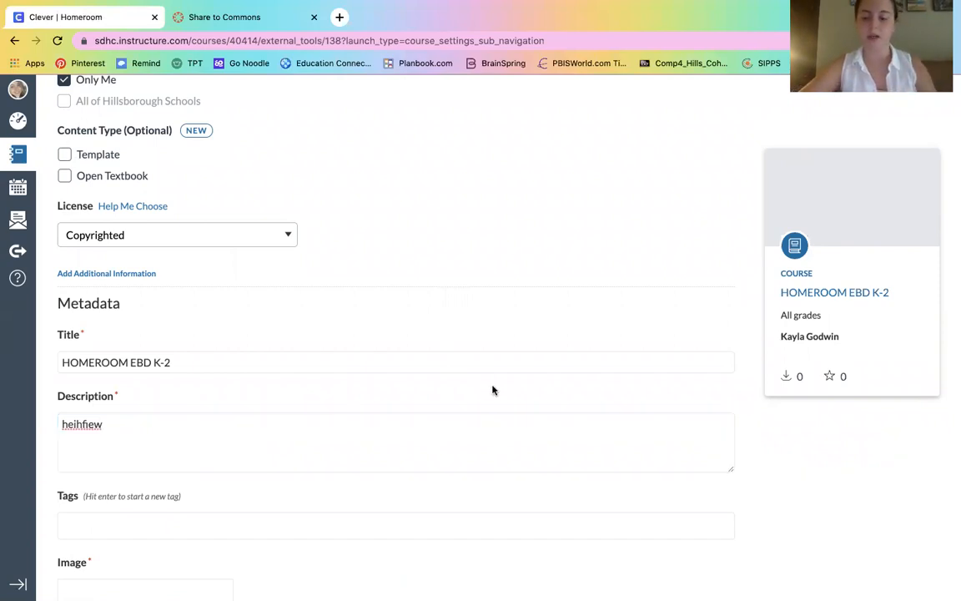
scroll(492, 389, down, 1)
scroll(492, 390, down, 6)
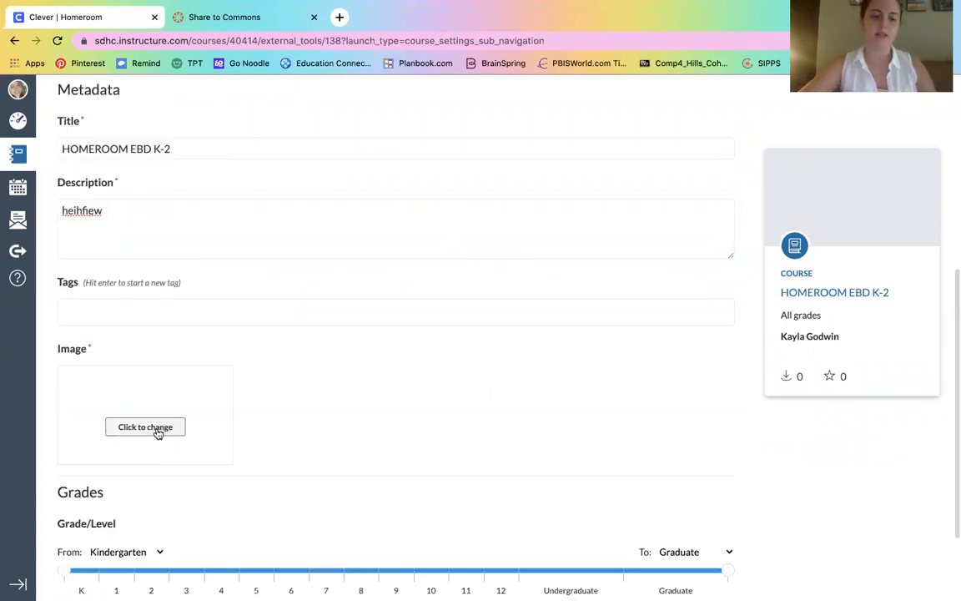
click(158, 428)
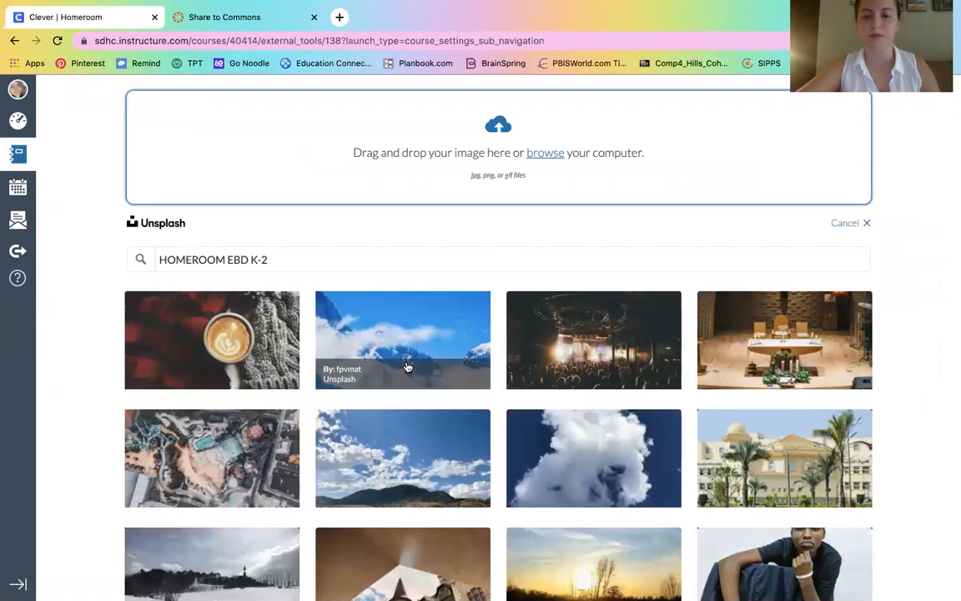
click(705, 334)
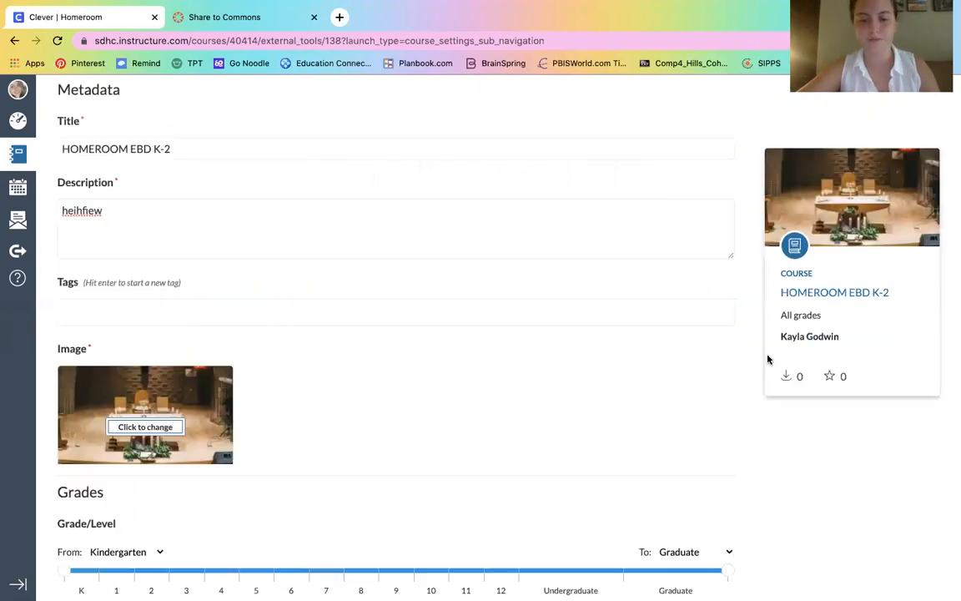
scroll(832, 557, down, 3)
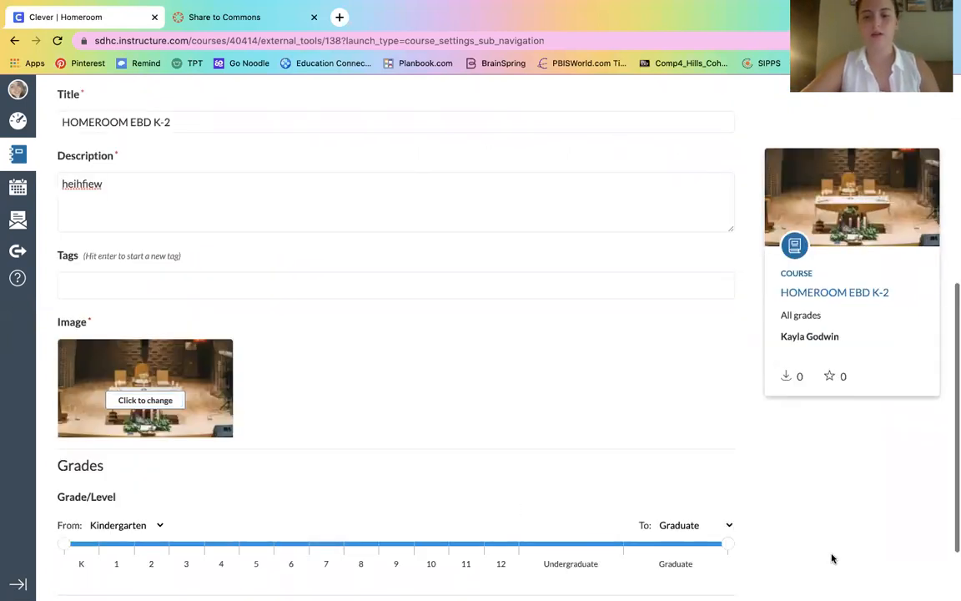
click(711, 529)
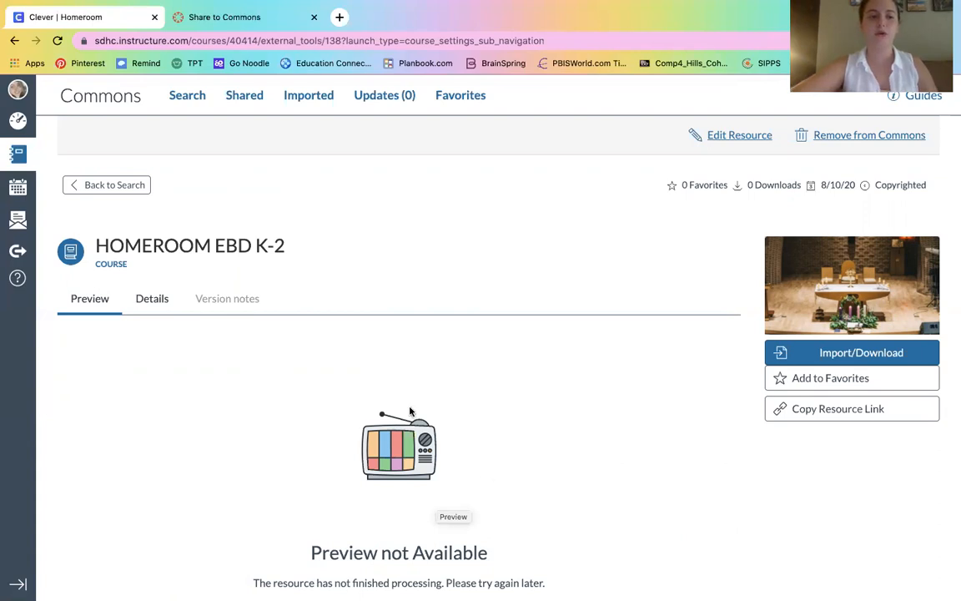
Step: Open HOMEROOM EBD K-2 from the Commons Shared tab and show its Import/Download options
click(20, 254)
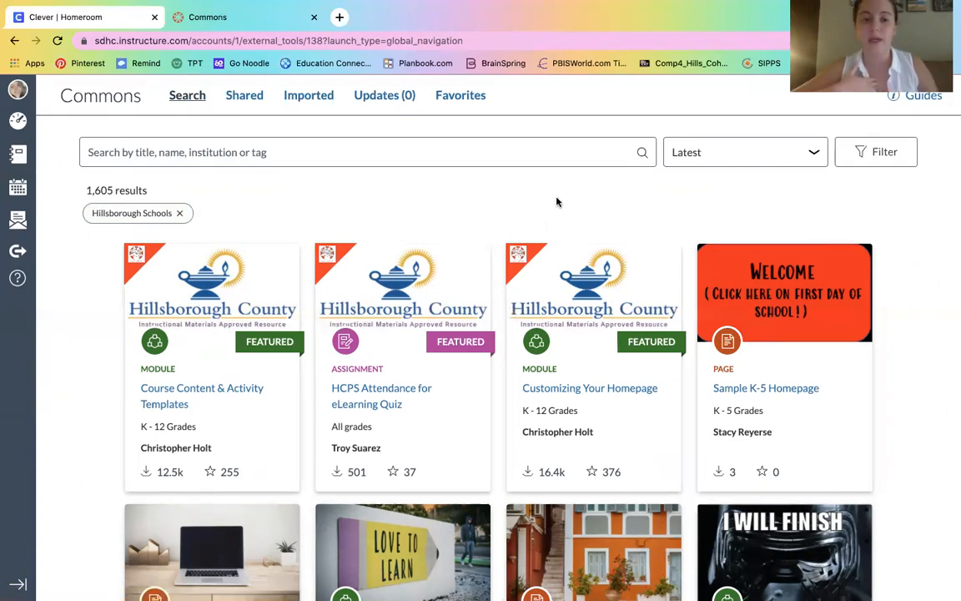
click(245, 96)
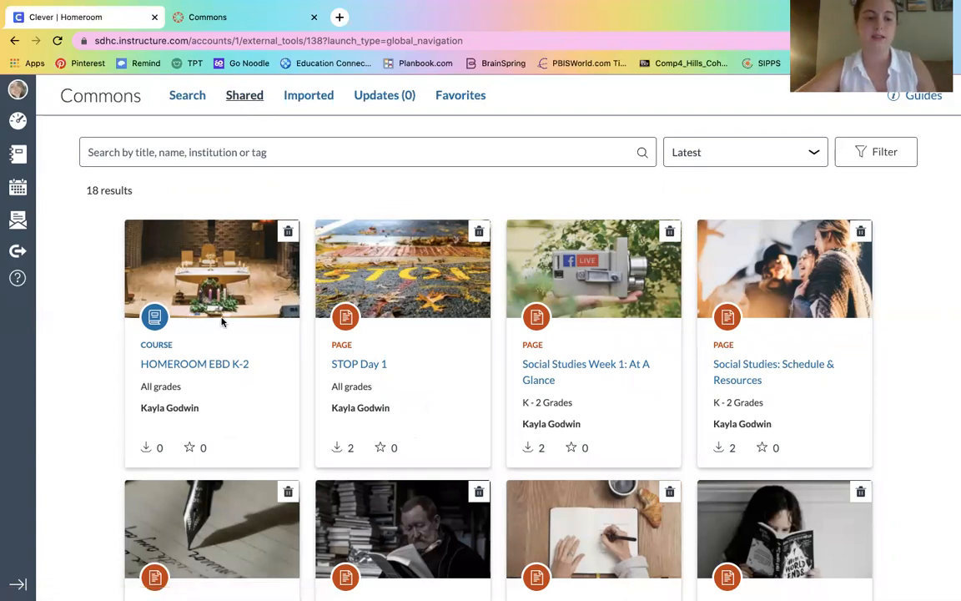
click(194, 365)
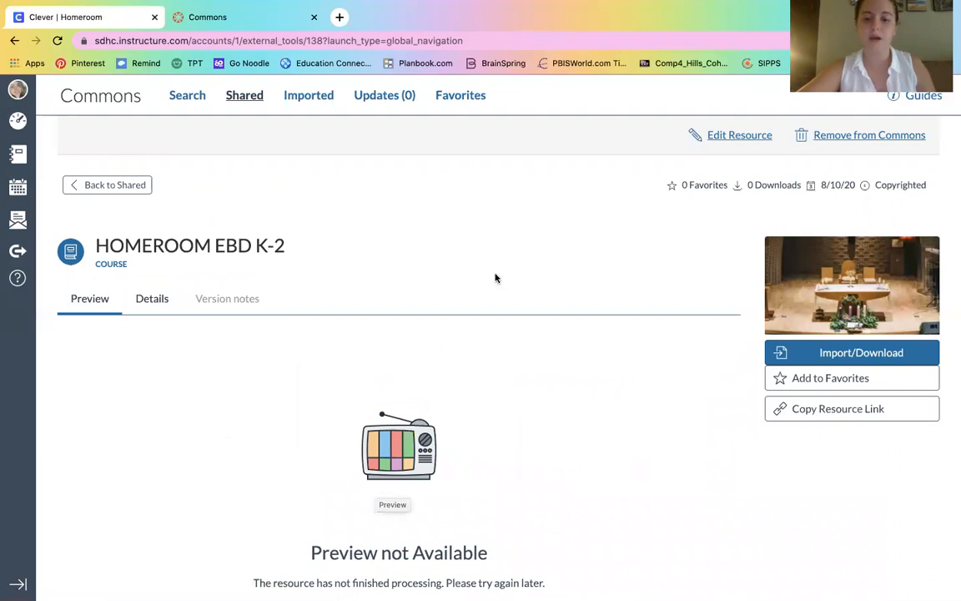
click(804, 353)
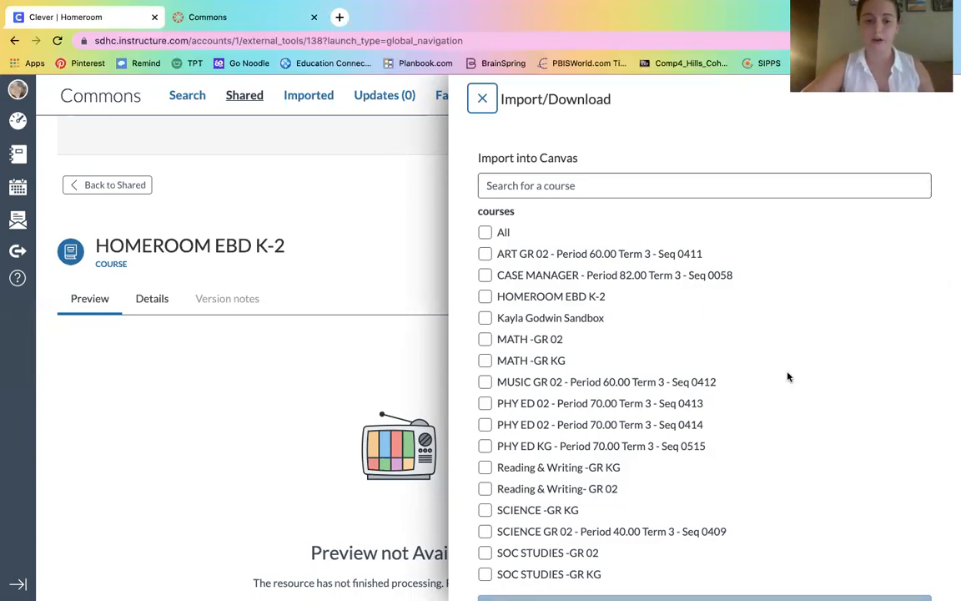
Step: Tick CASE MANAGER, then close the import panel and reload the Commons page
click(485, 276)
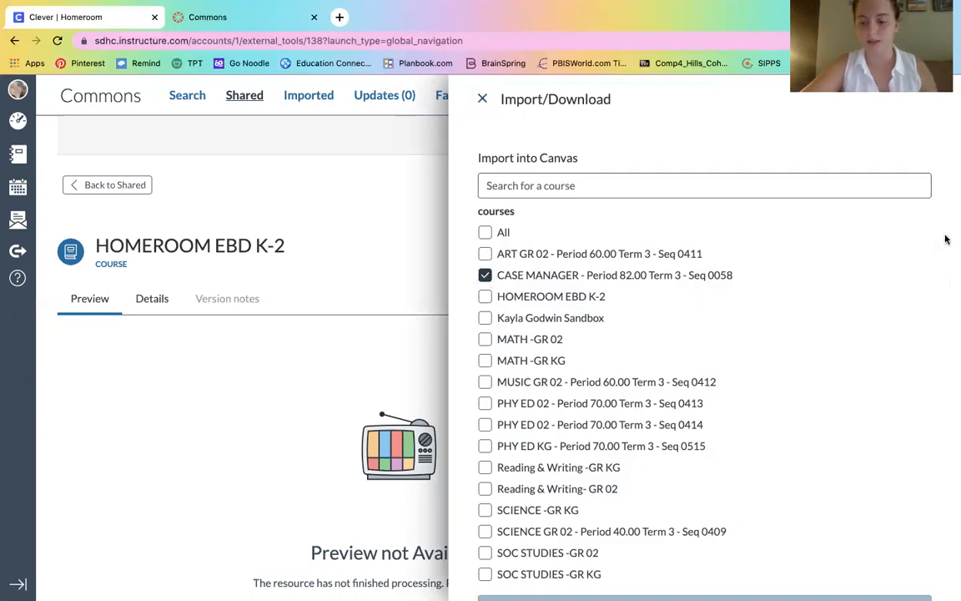
scroll(946, 240, down, 1)
scroll(946, 239, down, 1)
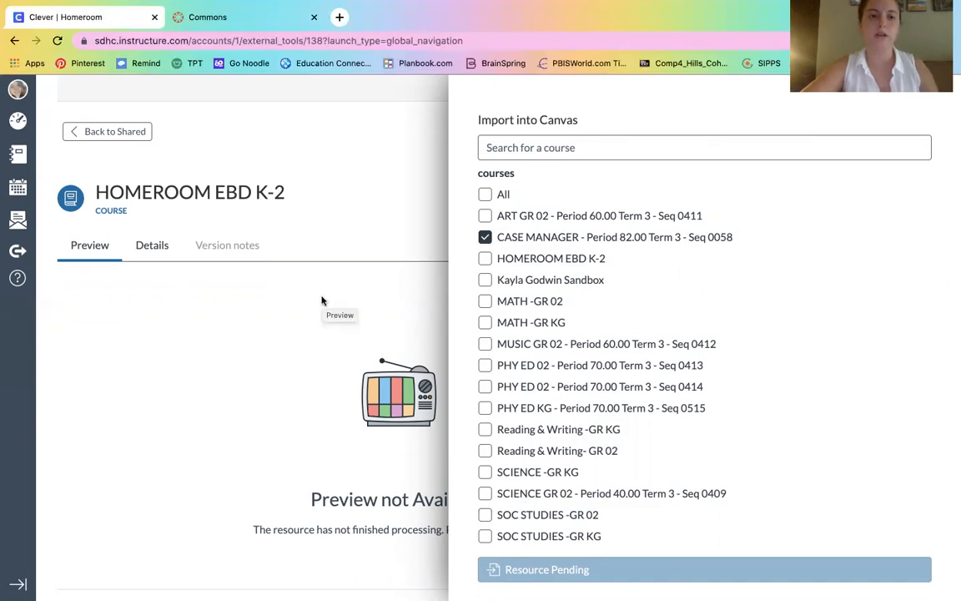
click(304, 147)
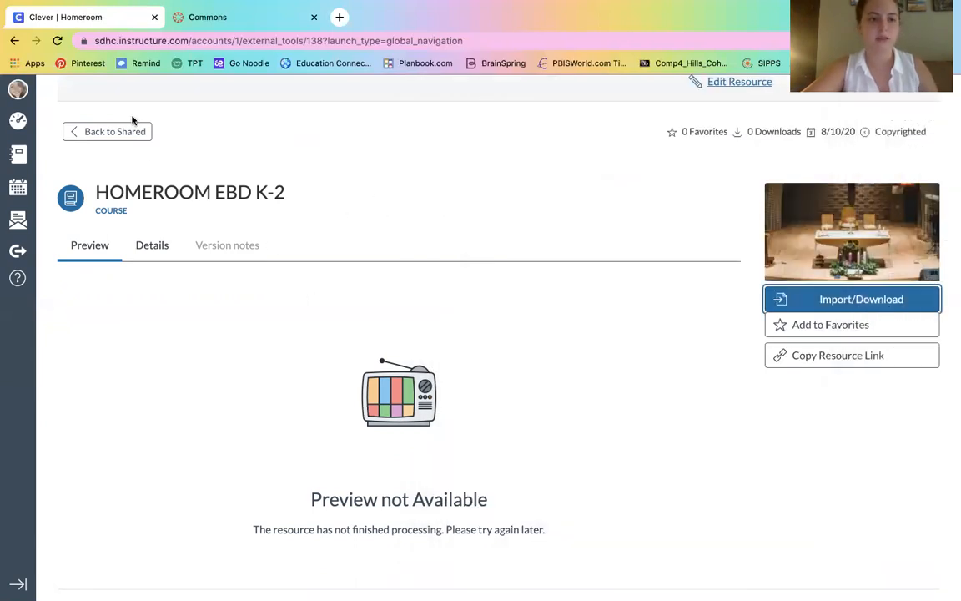
click(57, 41)
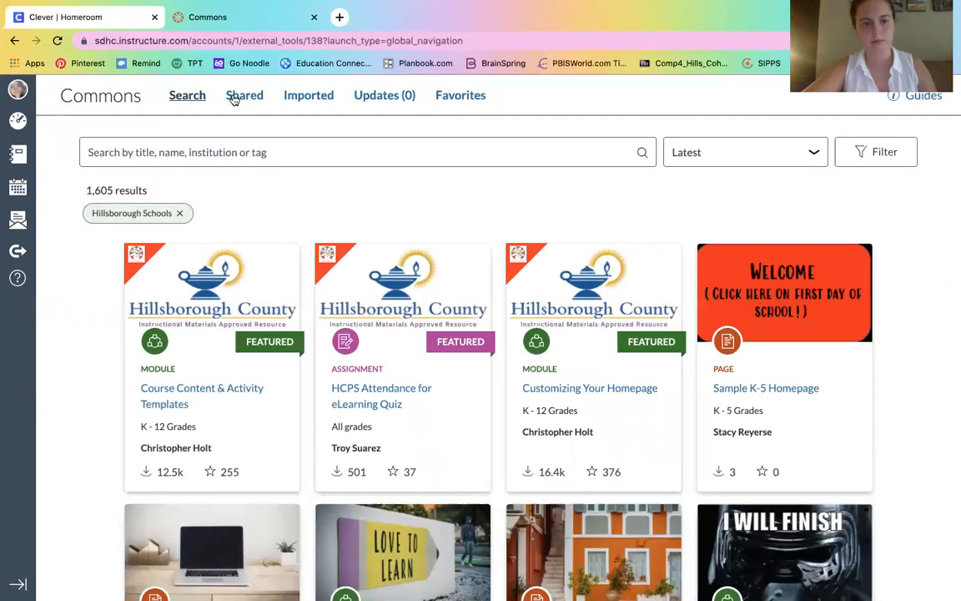
Step: Reopen HOMEROOM EBD K-2 from Shared and scroll its preview of 2 modules
click(234, 97)
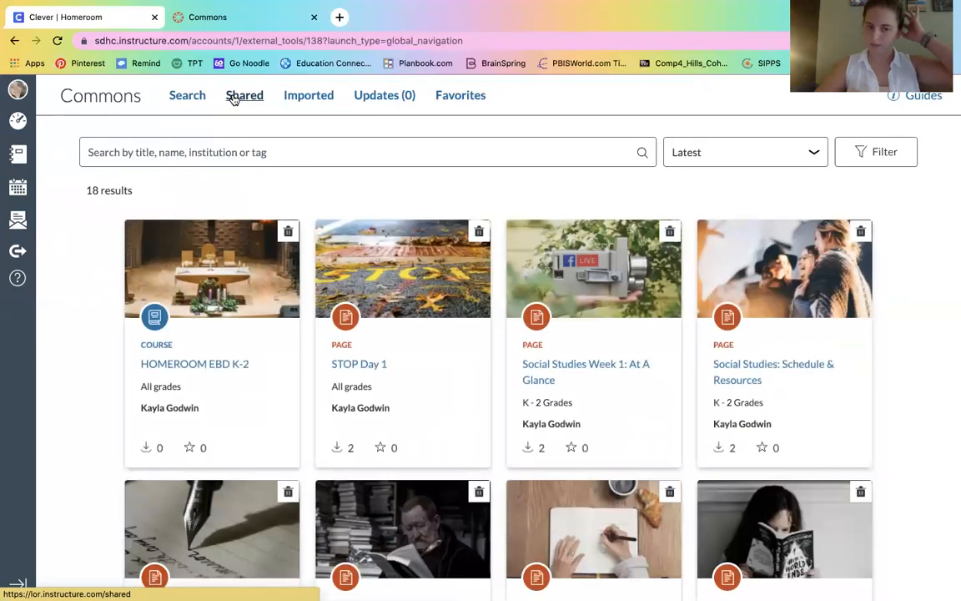
click(204, 367)
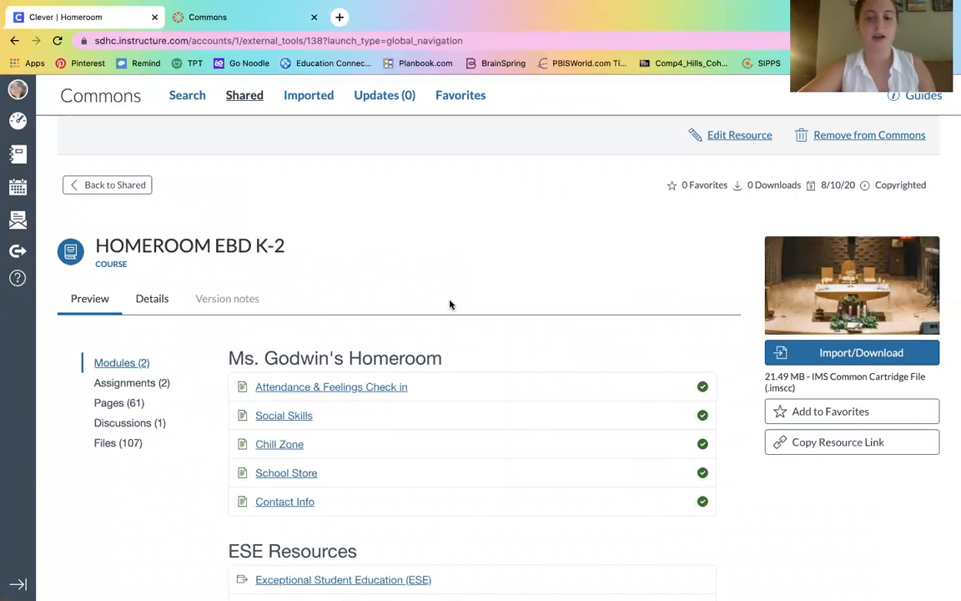
scroll(449, 303, down, 1)
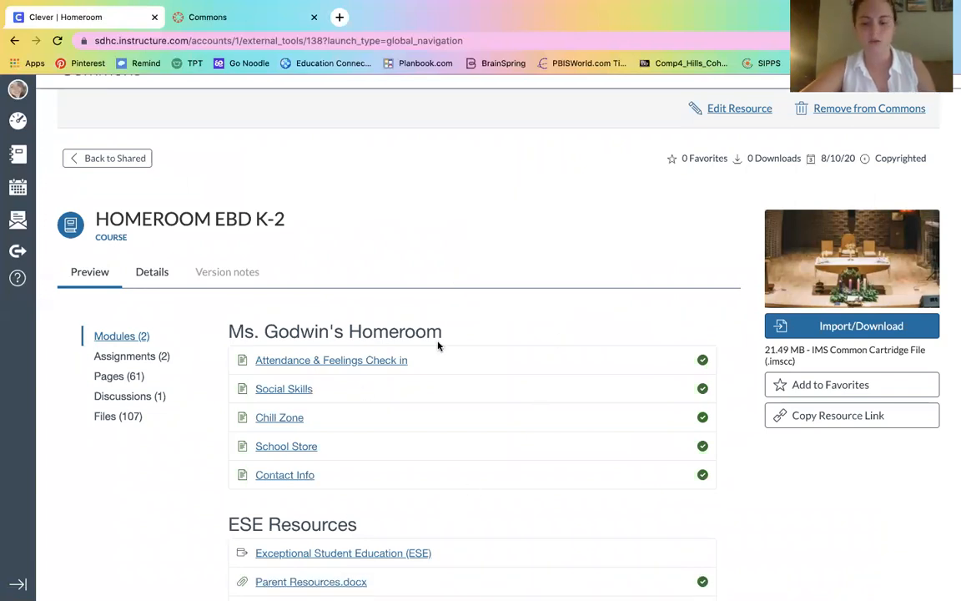
scroll(437, 343, down, 1)
scroll(438, 344, down, 5)
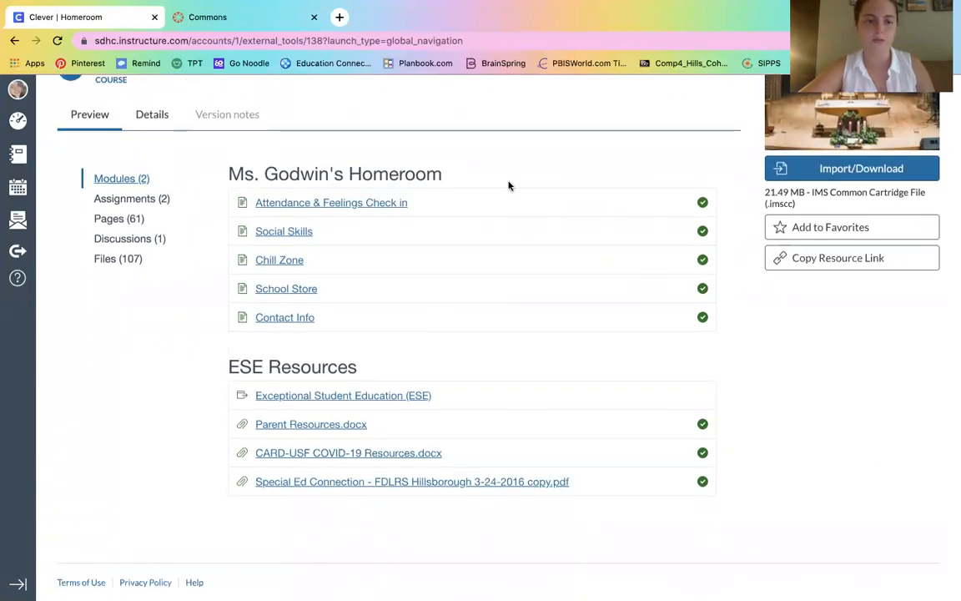
scroll(894, 399, up, 5)
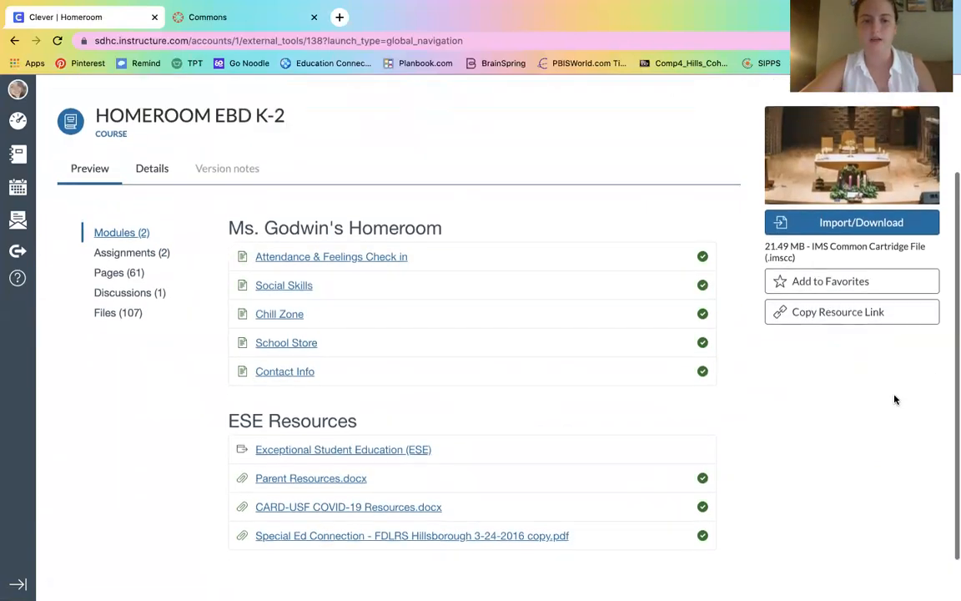
Step: Import HOMEROOM EBD K-2 into CASE MANAGER, then bring up the Courses list
click(828, 310)
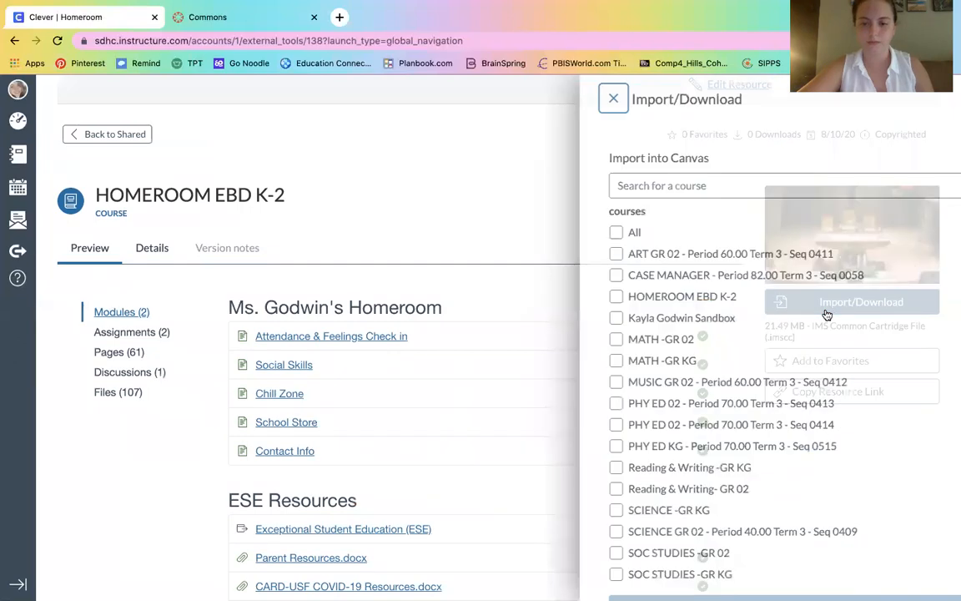
click(485, 275)
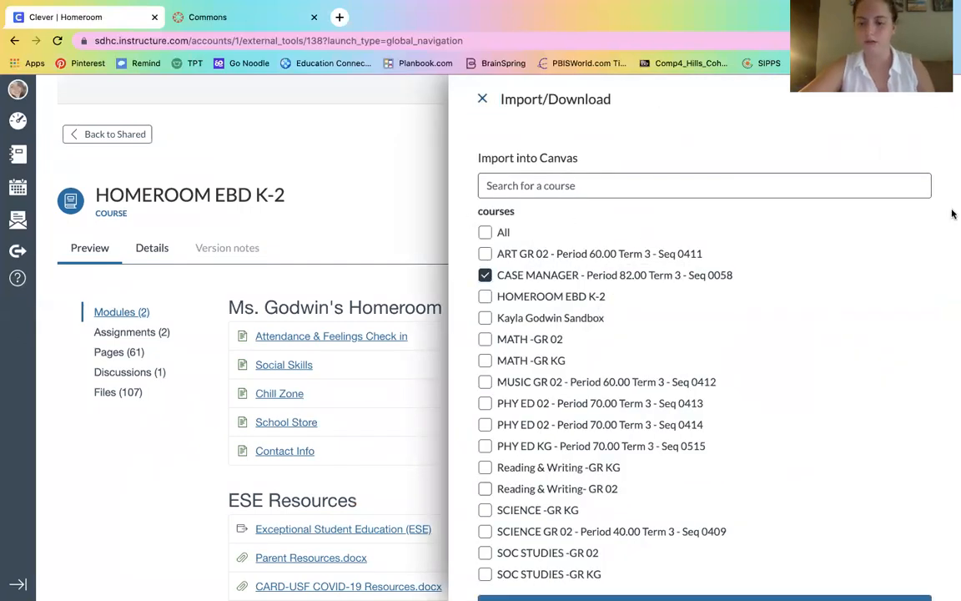
scroll(943, 221, down, 2)
click(574, 579)
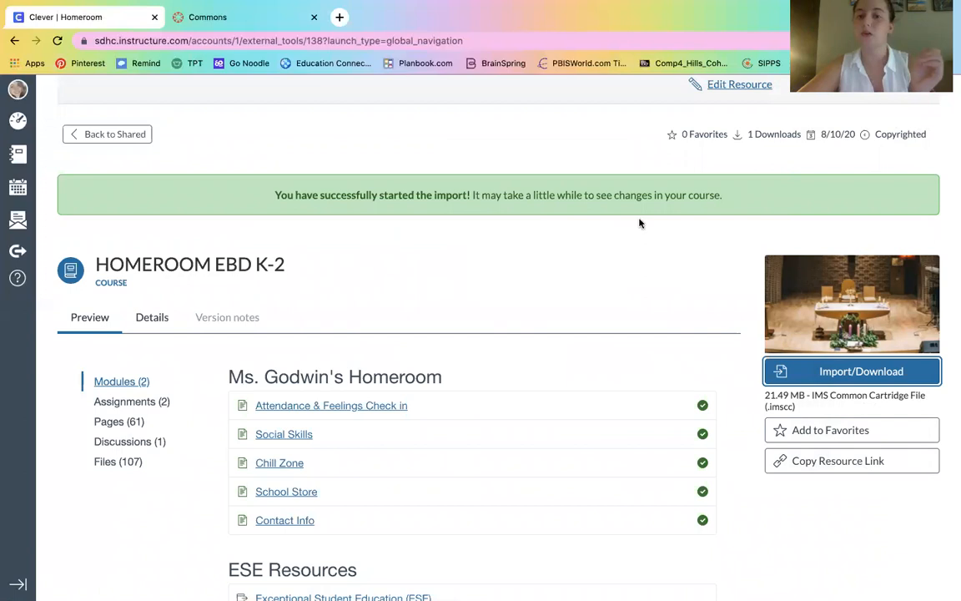
click(19, 149)
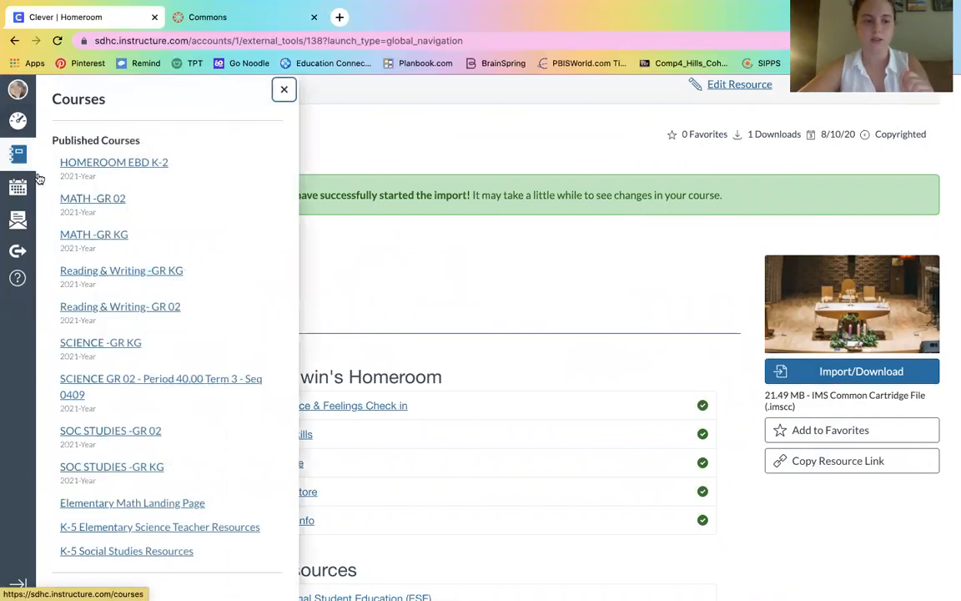
Step: Go to All Courses and open the CASE MANAGER course home page
scroll(47, 276, down, 2)
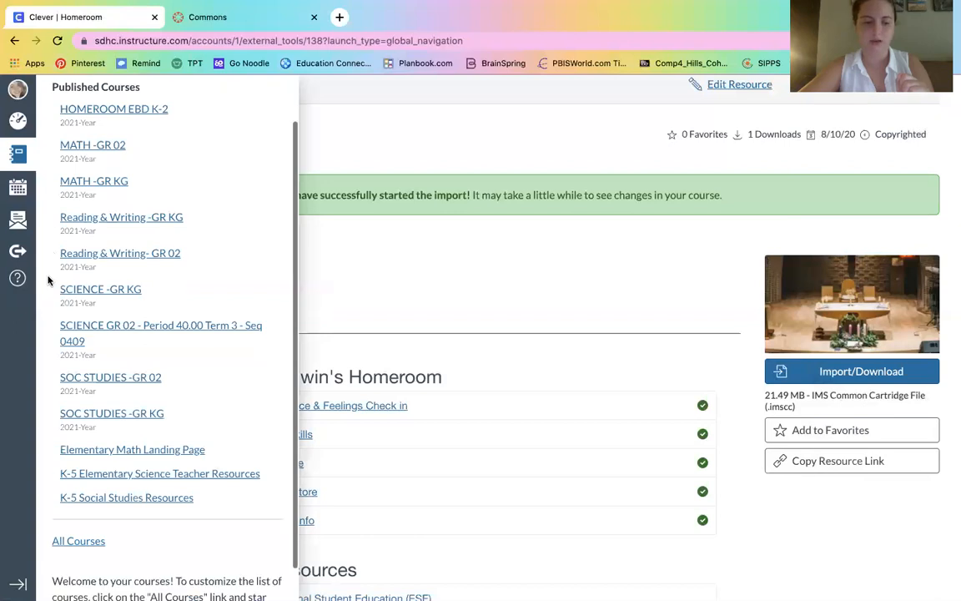
click(67, 541)
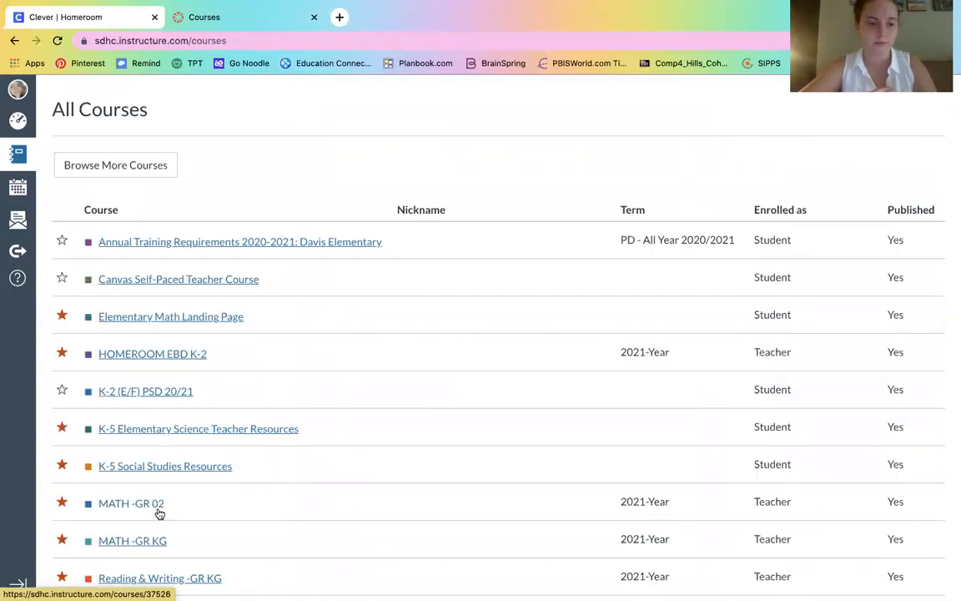
scroll(160, 514, down, 5)
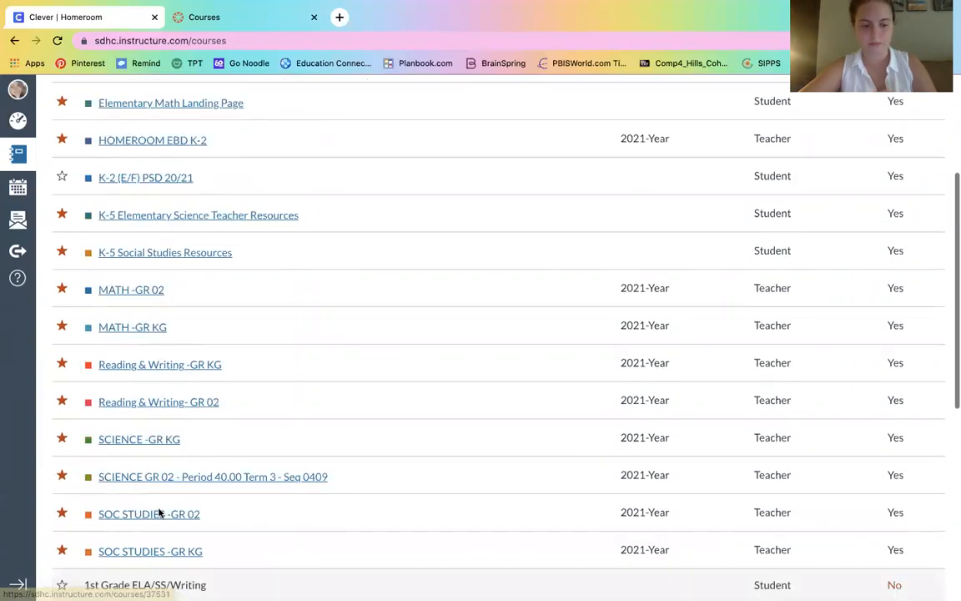
scroll(159, 513, down, 1)
click(163, 431)
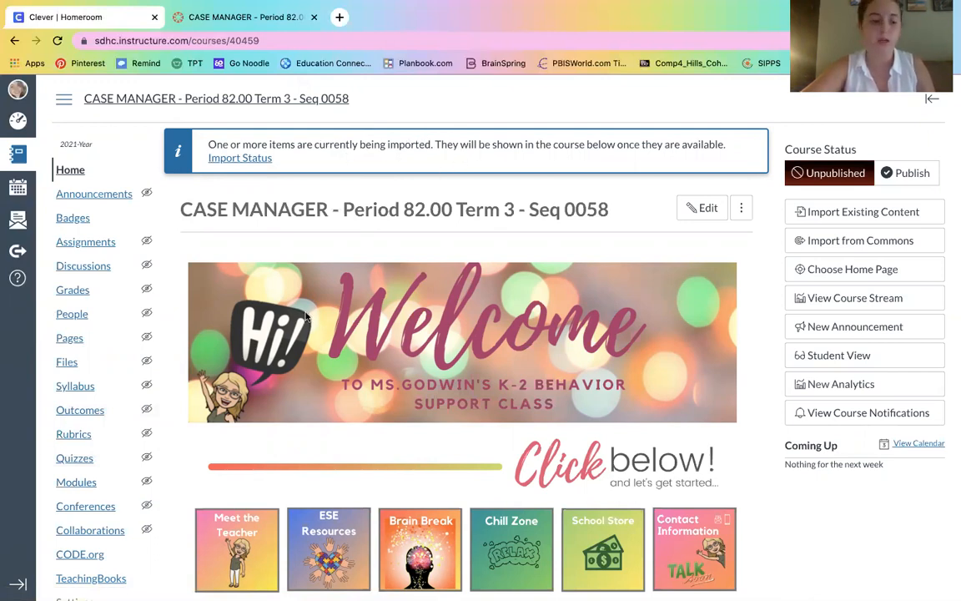
click(76, 482)
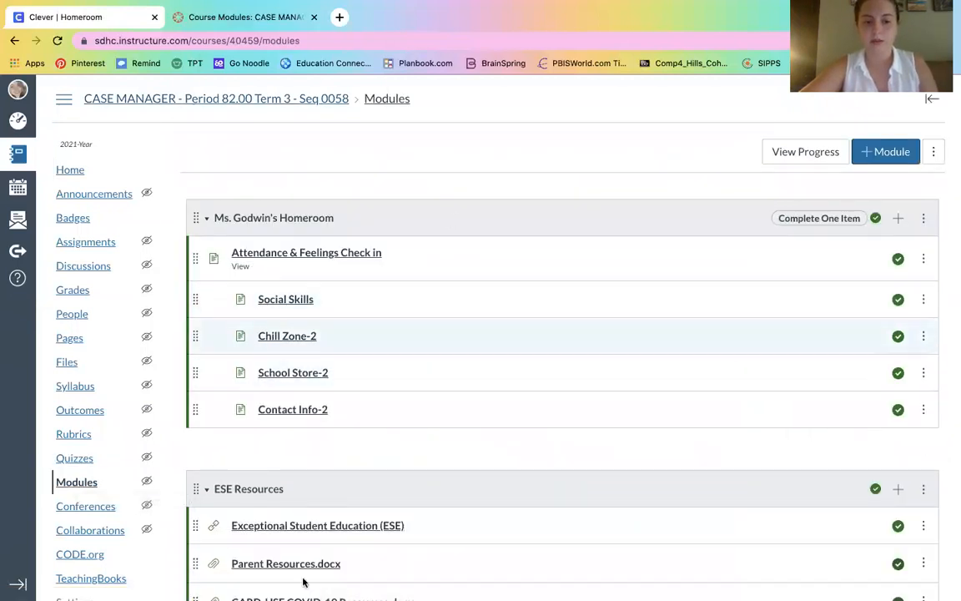
key(j)
key(j)
key(j)
key(j)
key(j)
key(j)
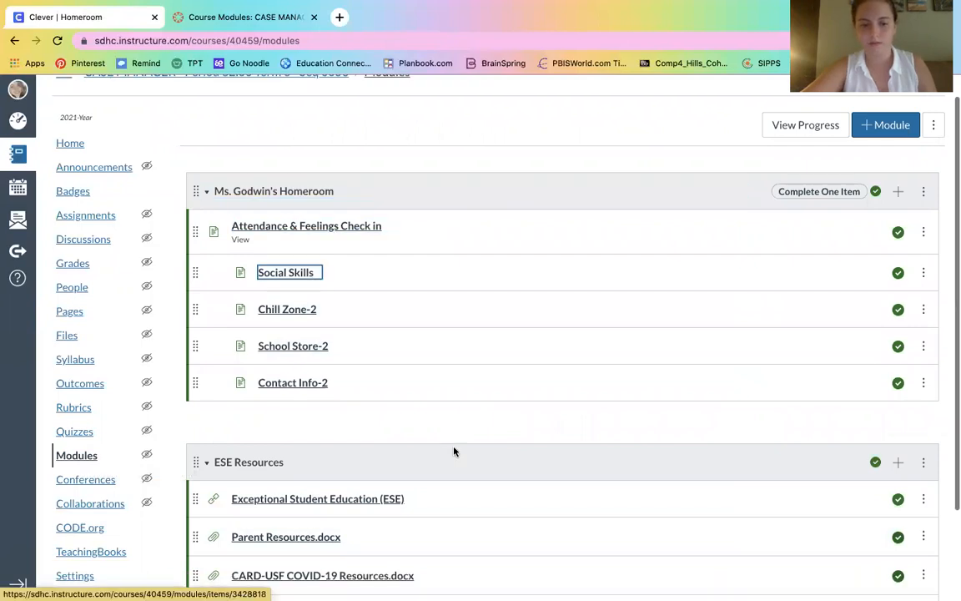
key(j)
key(j)
key(j)
key(j)
key(j)
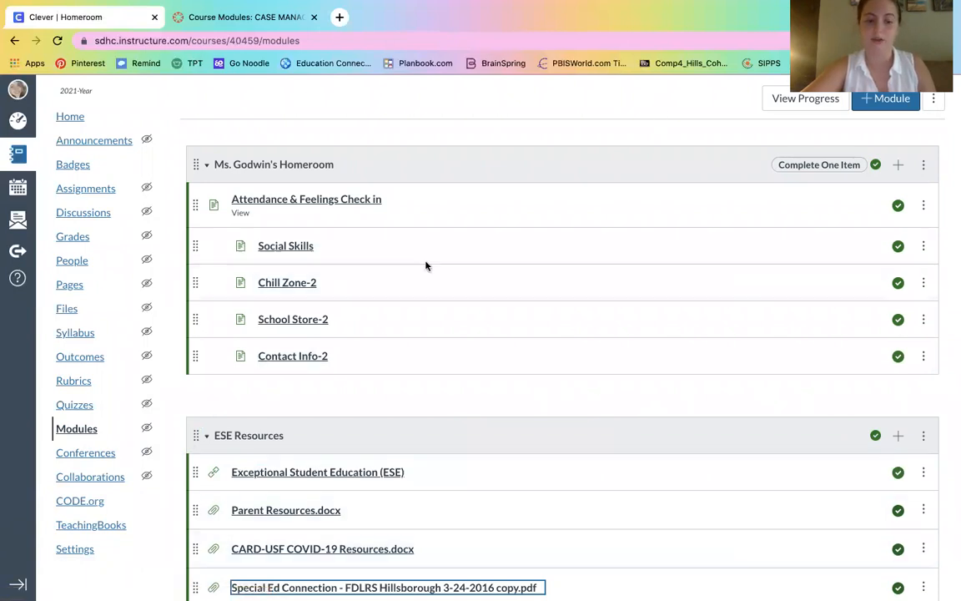
click(418, 410)
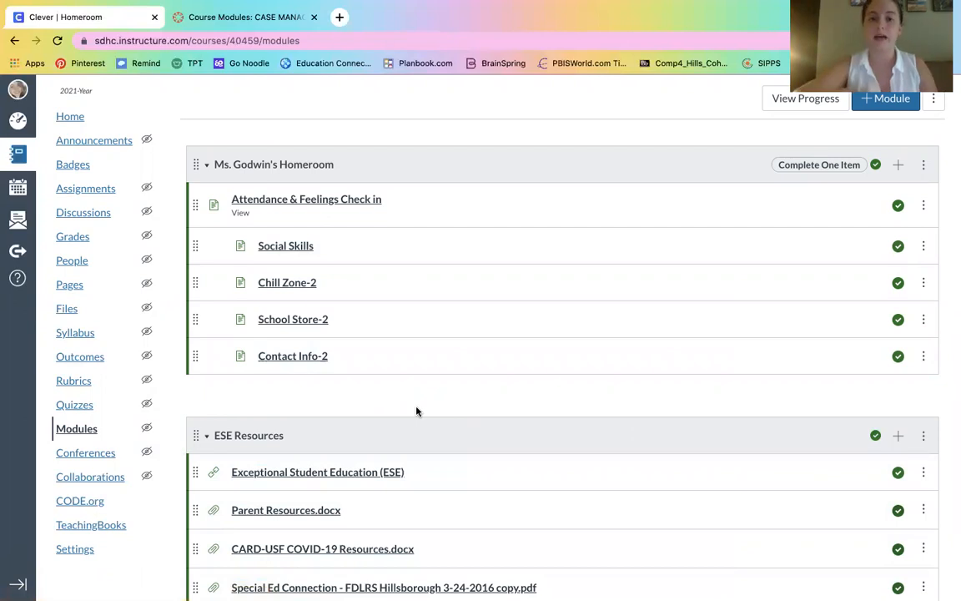
key(k)
key(k)
key(k)
key(k)
key(k)
key(k)
key(k)
key(k)
key(k)
key(k)
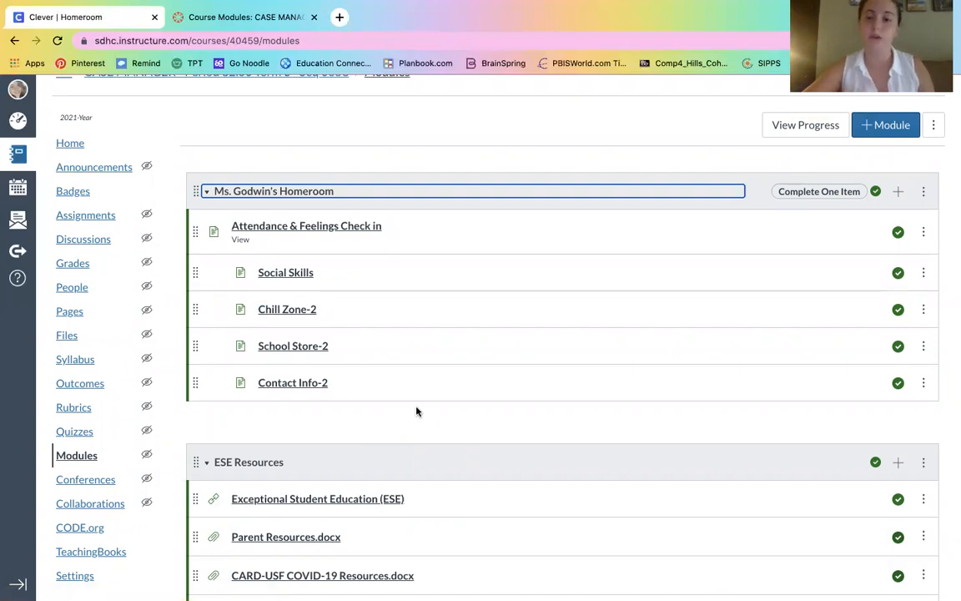
click(289, 294)
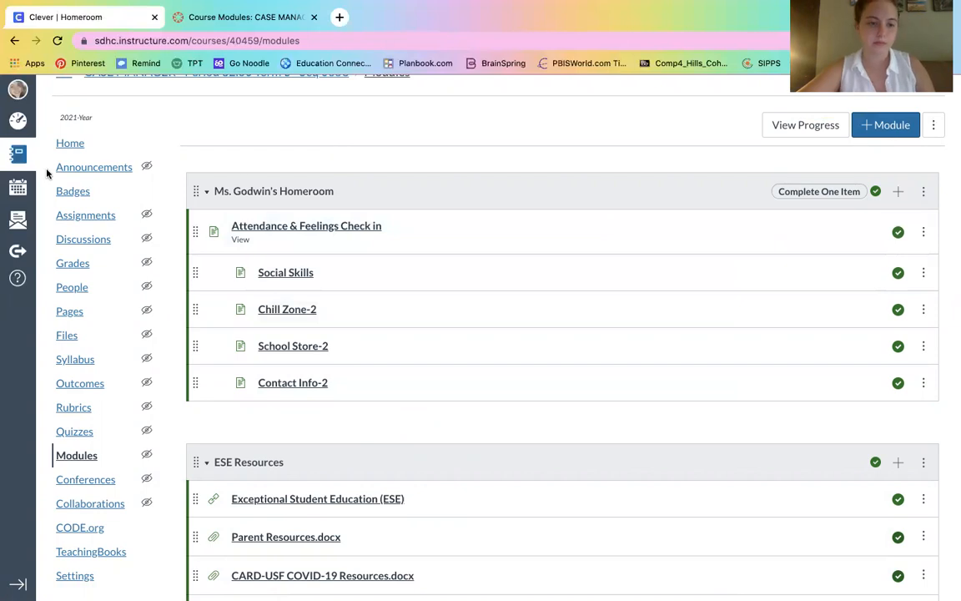
click(73, 148)
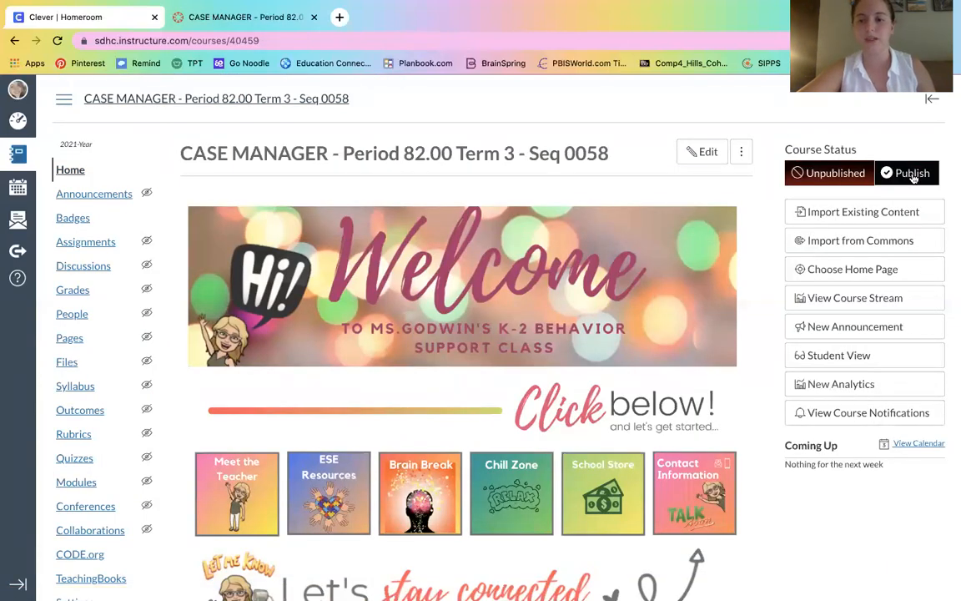
Step: Use the Course Status Publish button on the CASE MANAGER home page
click(899, 177)
click(895, 175)
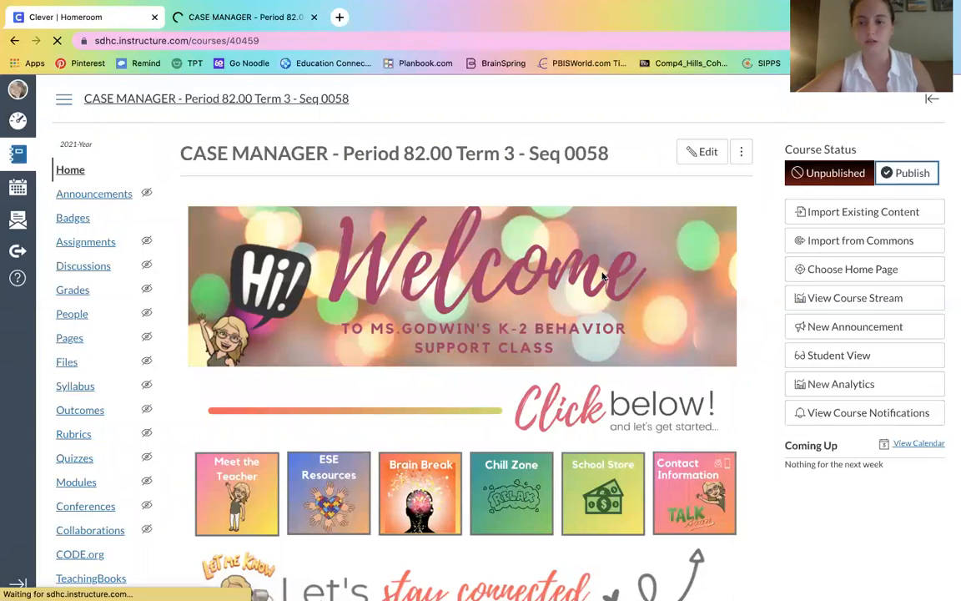